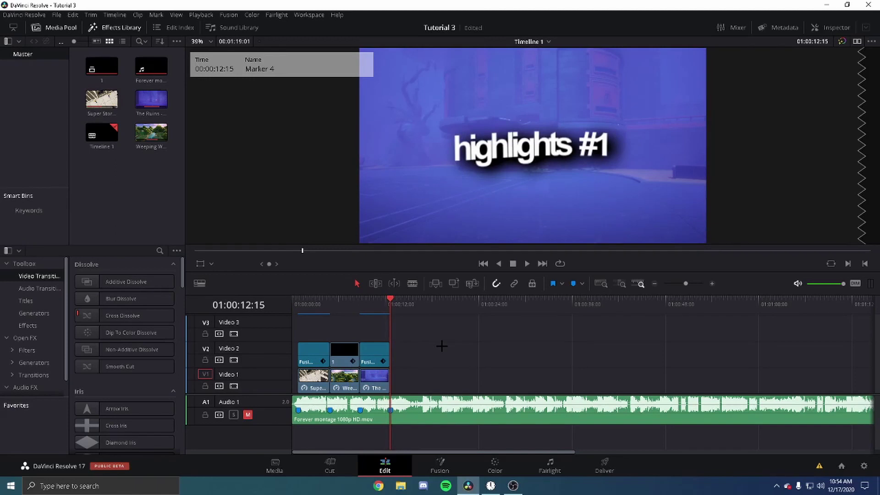
# Step: Import the Fortnite gameplay clips from File Explorer and place the 2020.12.04 - 18.09.17.03 clip on the timeline after the intro clips
pyautogui.click(401, 485)
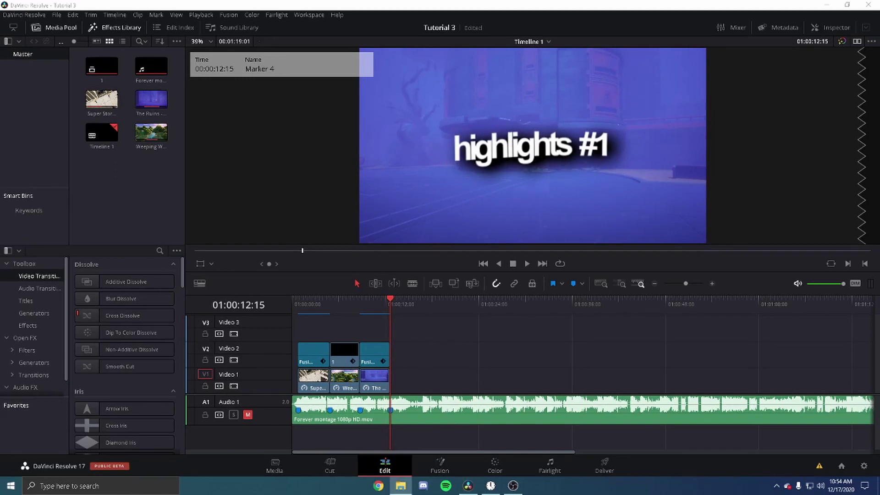
pyautogui.moveTo(458, 325); pyautogui.dragTo(405, 353)
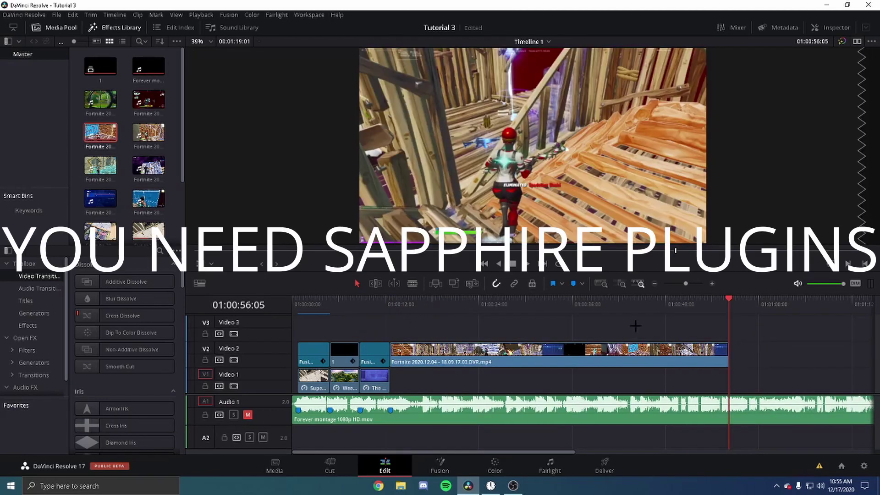
# Step: Split the Fortnite gameplay clip about 70% along its length and delete the part before the cut
pyautogui.click(629, 351)
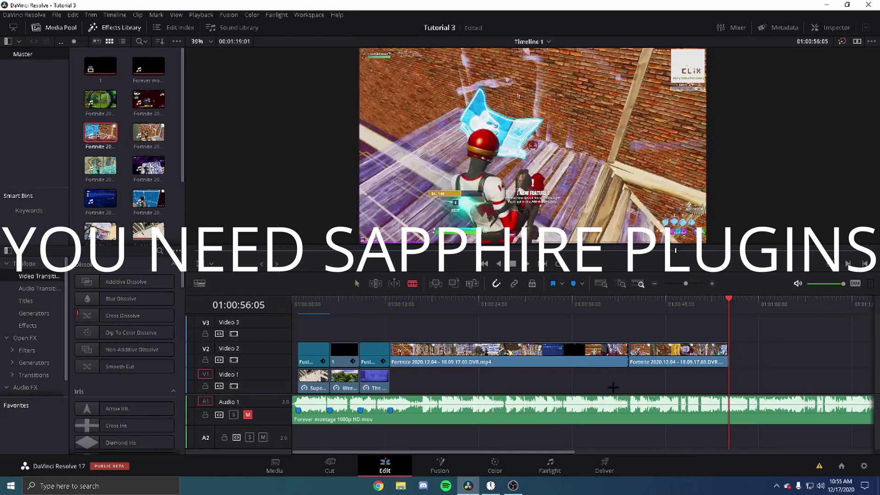
pyautogui.click(558, 349)
pyautogui.press('BackSpace')
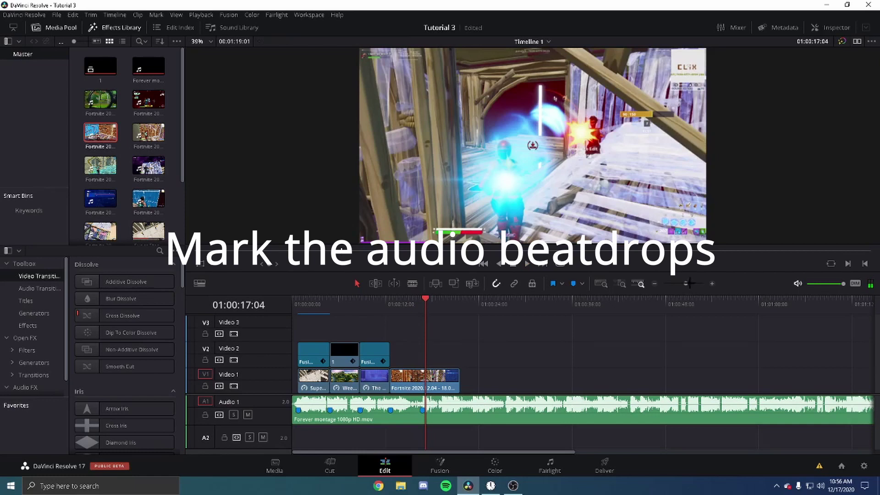
# Step: Mark the elimination moment on the gameplay clip at 01:00:20:05 and move the clip against the end of the third intro clip
pyautogui.moveTo(689, 283); pyautogui.dragTo(702, 284)
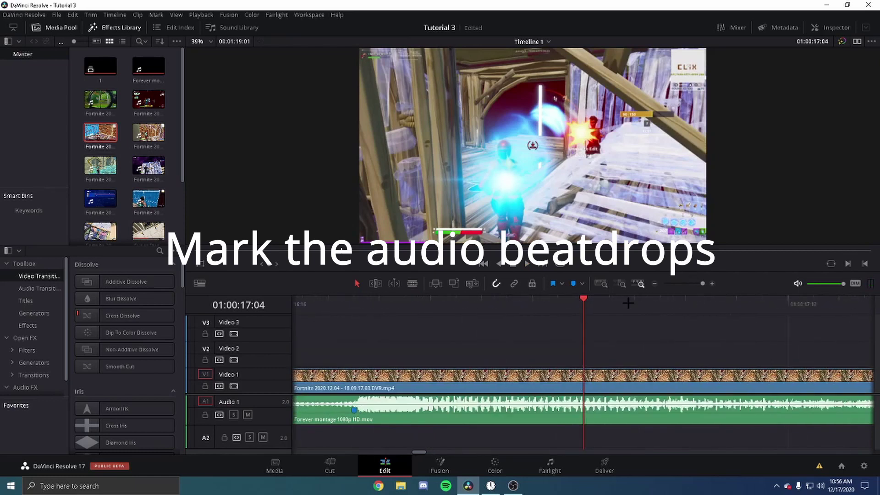
pyautogui.click(353, 303)
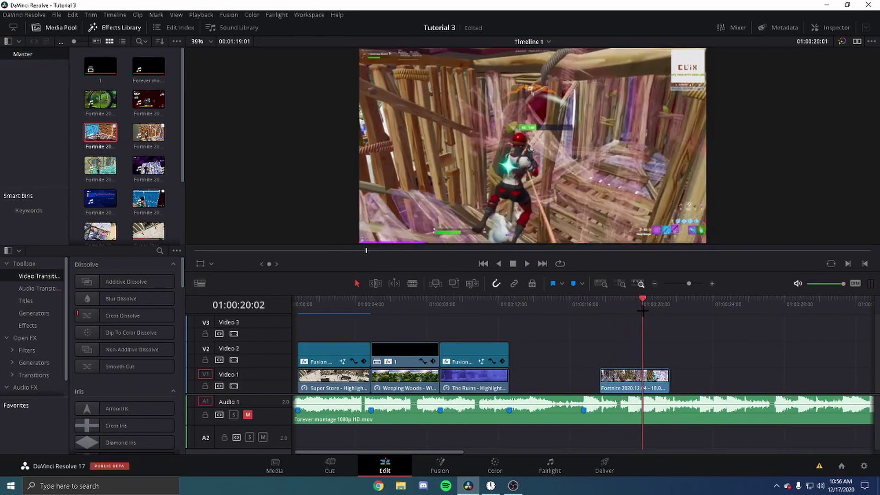
pyautogui.moveTo(650, 388)
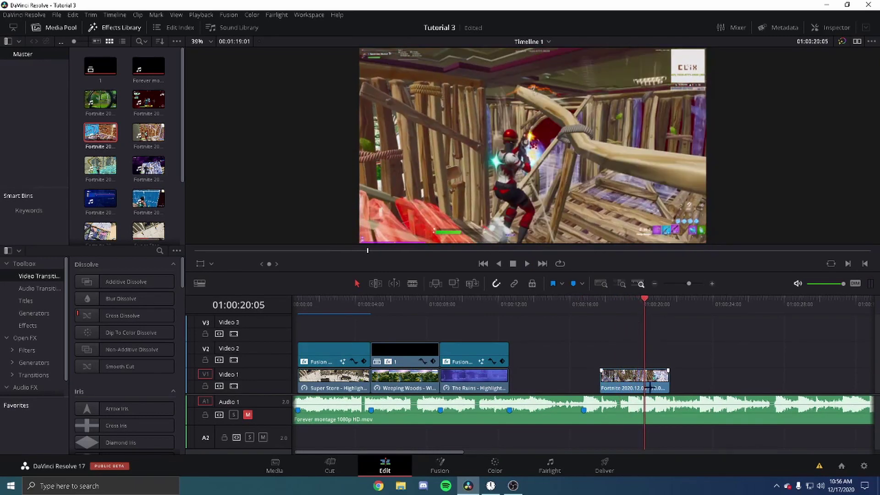
pyautogui.press('m')
pyautogui.moveTo(626, 387); pyautogui.dragTo(536, 388)
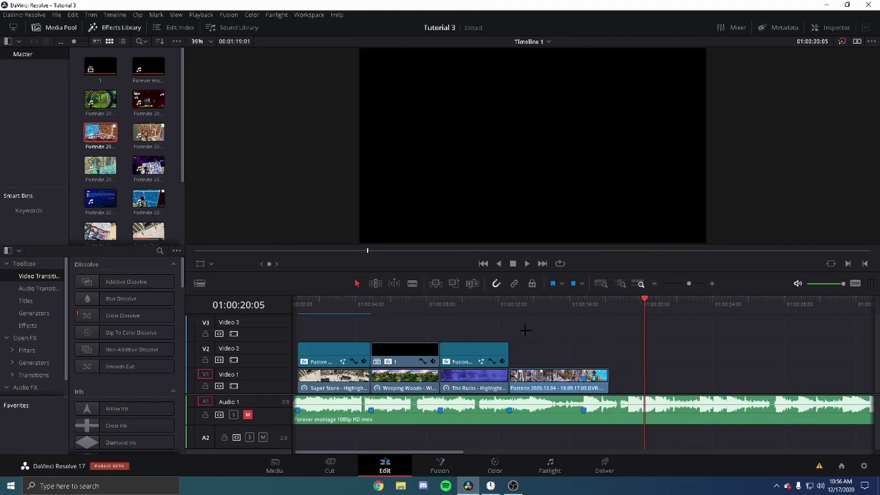
# Step: Play back the transition from the intro into the gameplay clip to check its timing against the music
pyautogui.click(509, 301)
pyautogui.press('space')
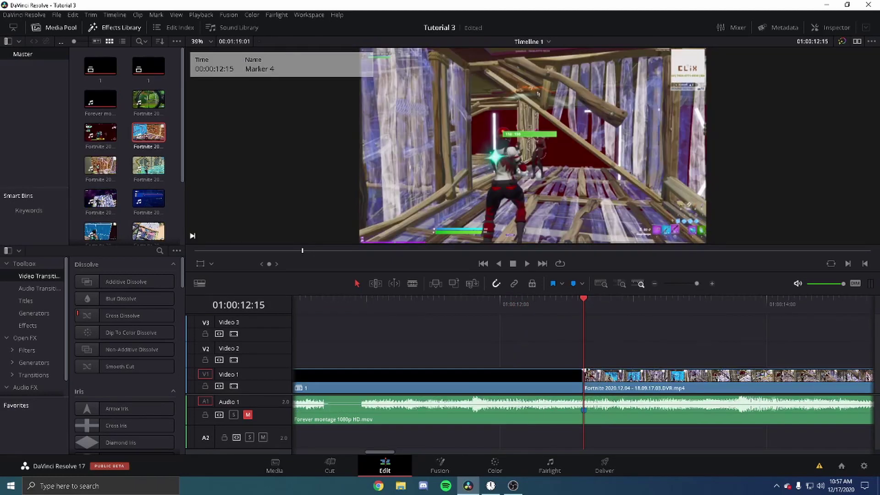
pyautogui.moveTo(581, 370); pyautogui.dragTo(617, 370)
pyautogui.moveTo(467, 301); pyautogui.dragTo(444, 300)
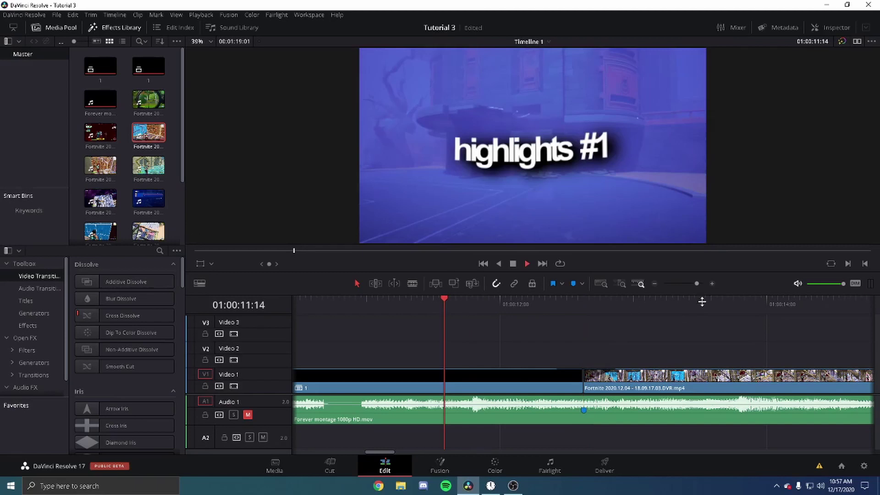
pyautogui.press('space')
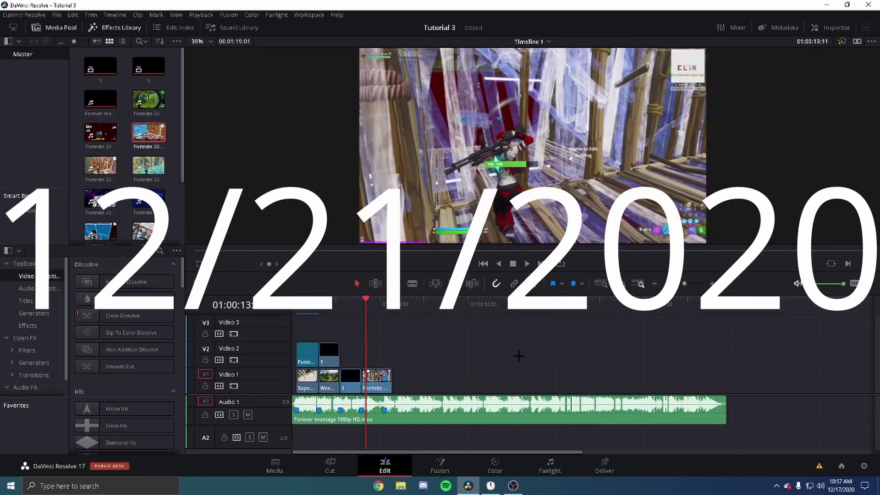
# Step: Position the playhead on the elimination frame at 01:00:16:20 and open the gameplay clip in Fusion
pyautogui.moveTo(546, 378)
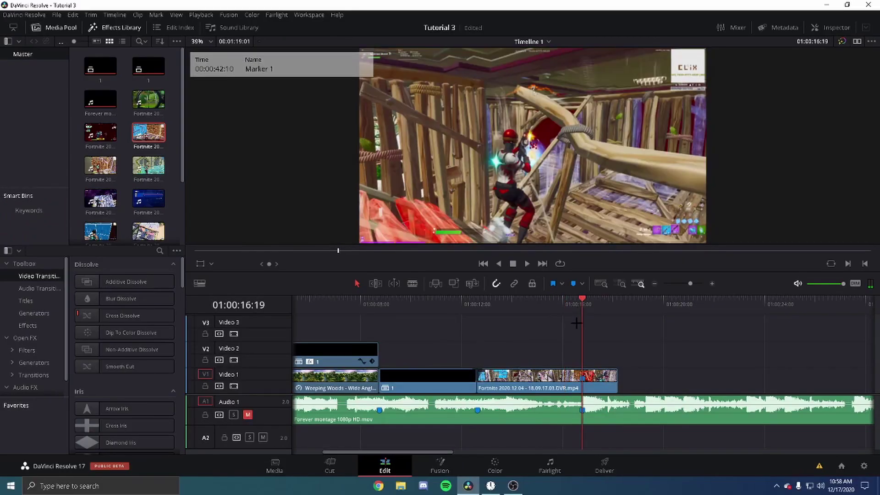
pyautogui.press('Right')
pyautogui.press('Left')
pyautogui.press('Right')
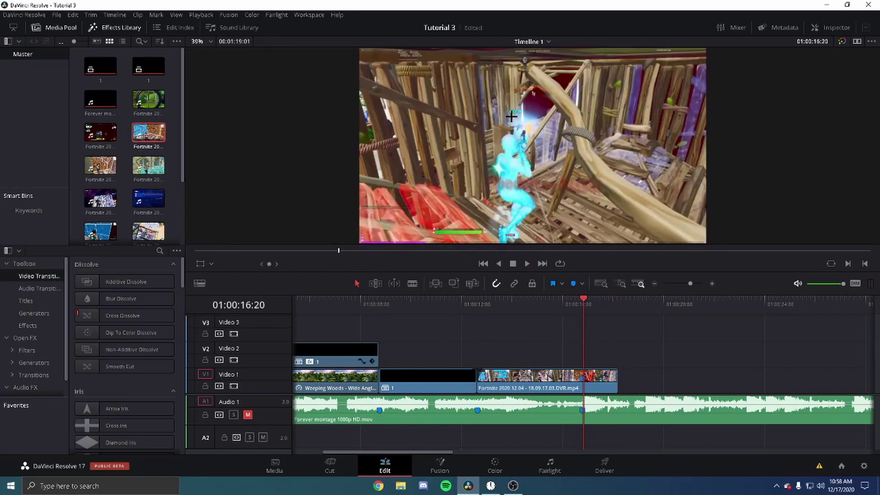
pyautogui.click(538, 384)
pyautogui.click(439, 465)
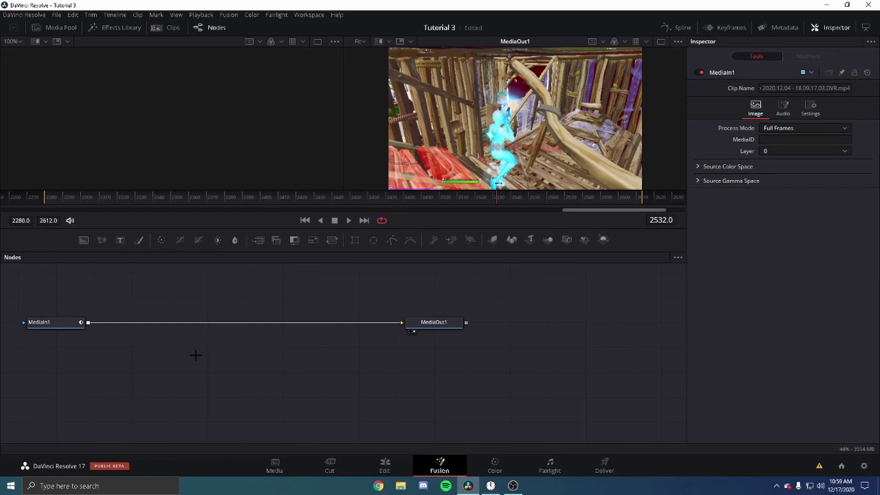
# Step: Add an S_Glow node between MediaIn1 and MediaOut1
pyautogui.hotkey('shift', 'space')
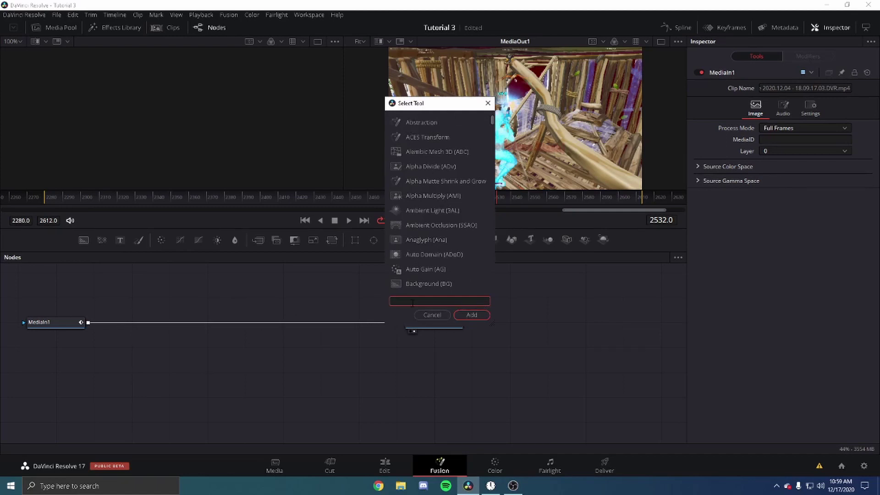
pyautogui.write('s_glow')
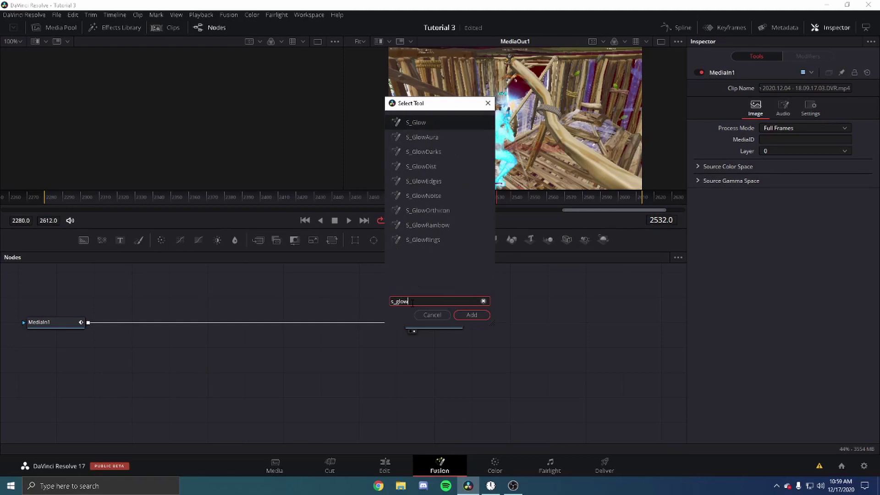
pyautogui.press('Return')
# Step: Set the S_Glow color to magenta (red 1.0, green 0.333333, blue 1.0) and its brightness to 3.7
pyautogui.click(788, 186)
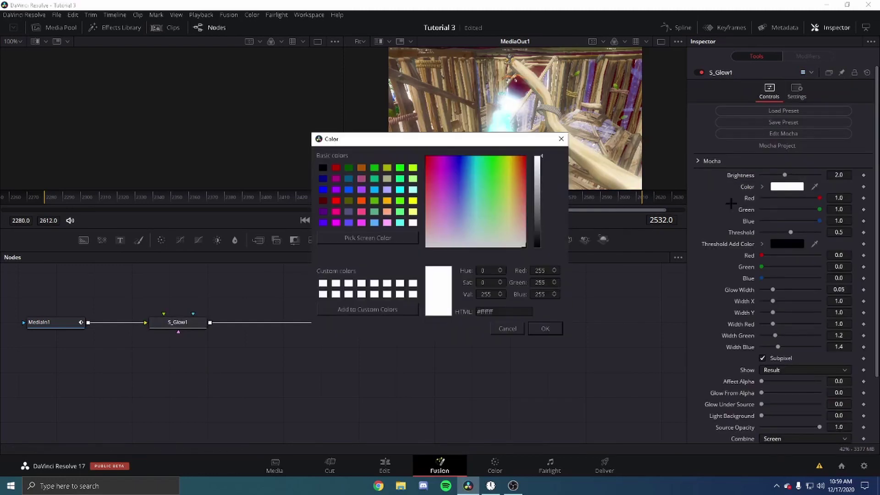
pyautogui.click(361, 222)
pyautogui.click(545, 328)
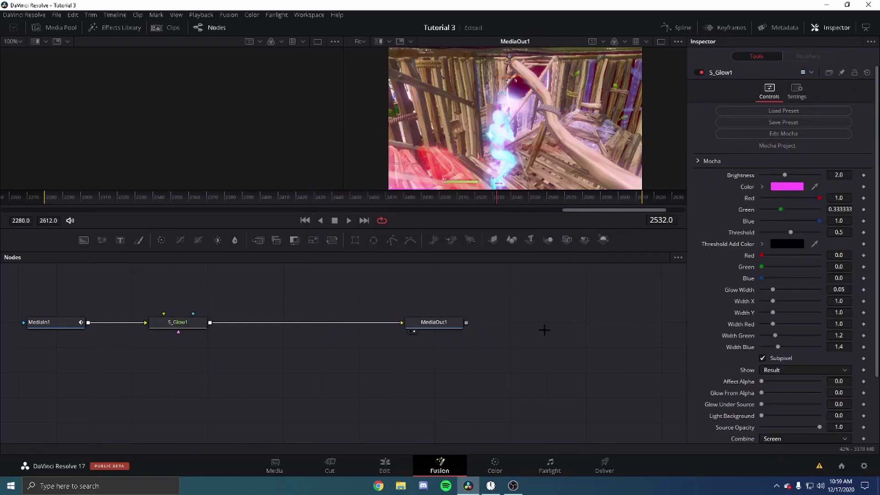
pyautogui.click(839, 174)
pyautogui.press('Tab')
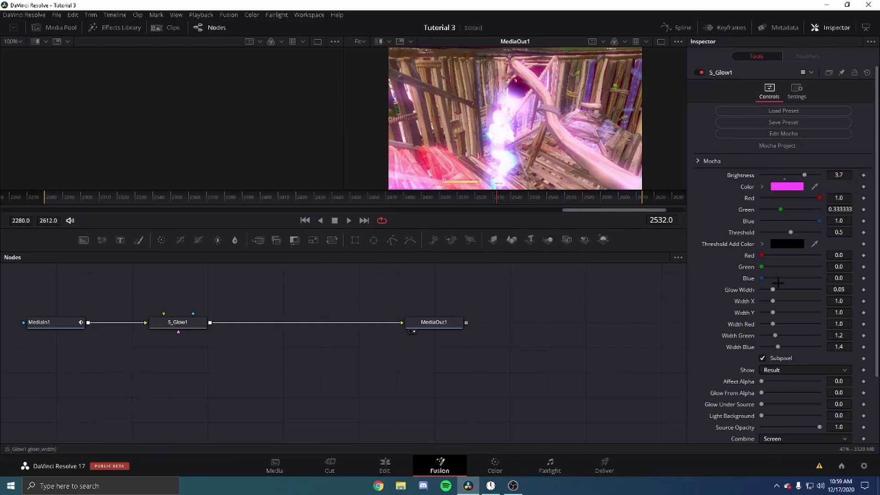
# Step: Keyframe the glow's brightness, color and threshold at frames 2532 and 2530, with brightness 0.0 at frame 2530
pyautogui.click(863, 174)
pyautogui.click(864, 186)
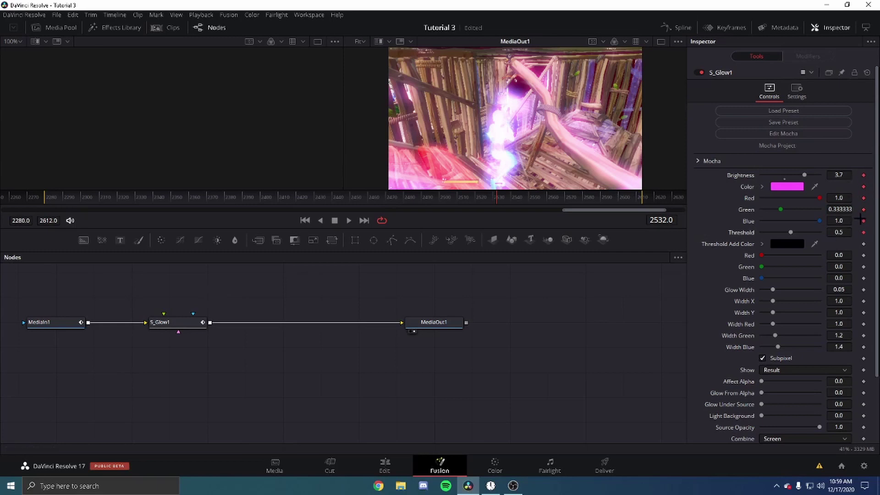
pyautogui.press('Left')
pyautogui.press('Left')
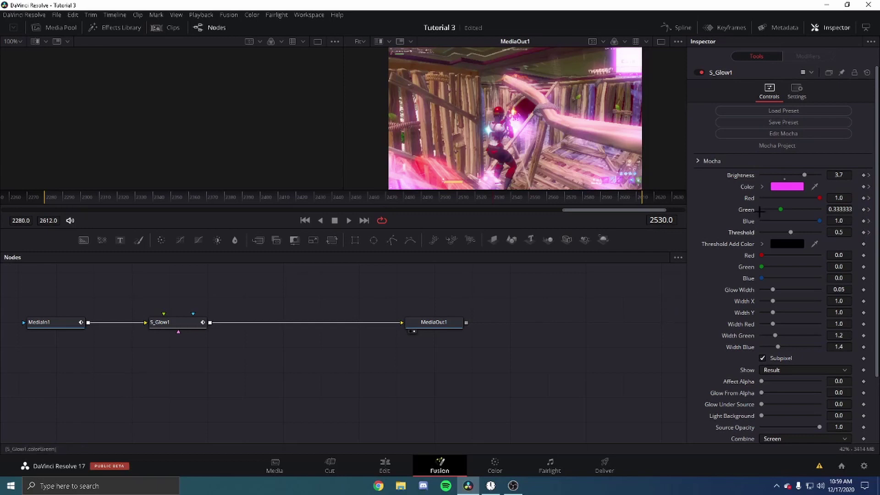
pyautogui.click(863, 175)
pyautogui.click(863, 187)
pyautogui.moveTo(804, 175); pyautogui.dragTo(782, 175)
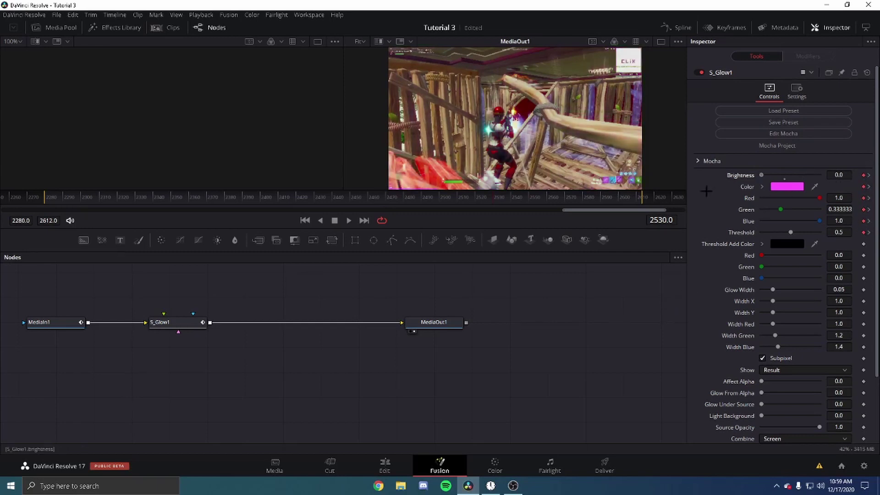
pyautogui.press('Right')
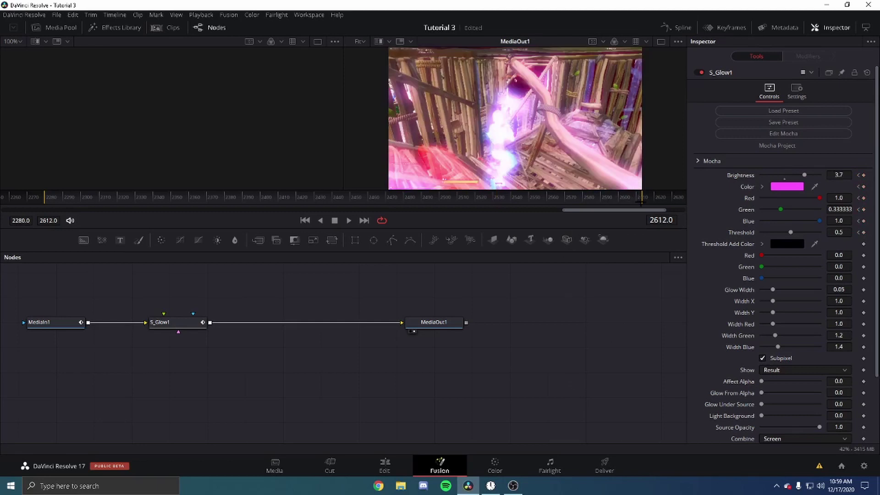
# Step: Keyframe the glow's brightness, color and threshold at frame 2613 and lower the brightness there
pyautogui.click(641, 198)
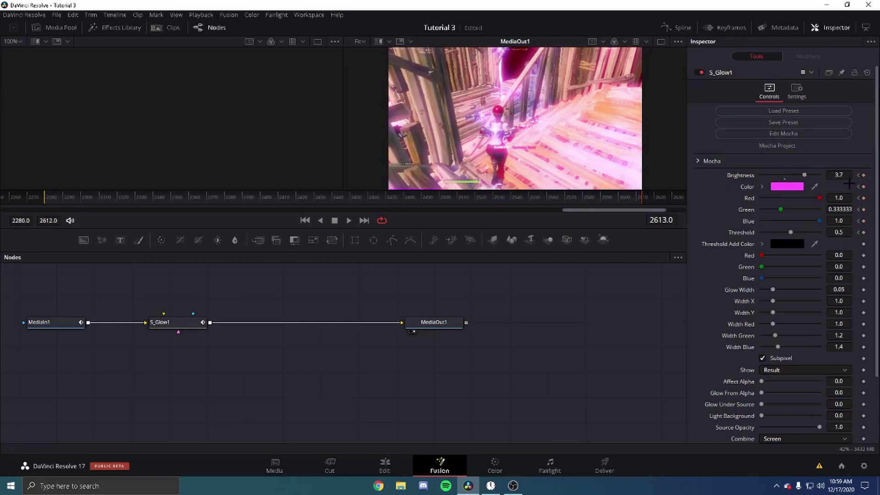
pyautogui.click(863, 174)
pyautogui.click(863, 186)
pyautogui.click(863, 232)
pyautogui.moveTo(804, 175); pyautogui.dragTo(793, 175)
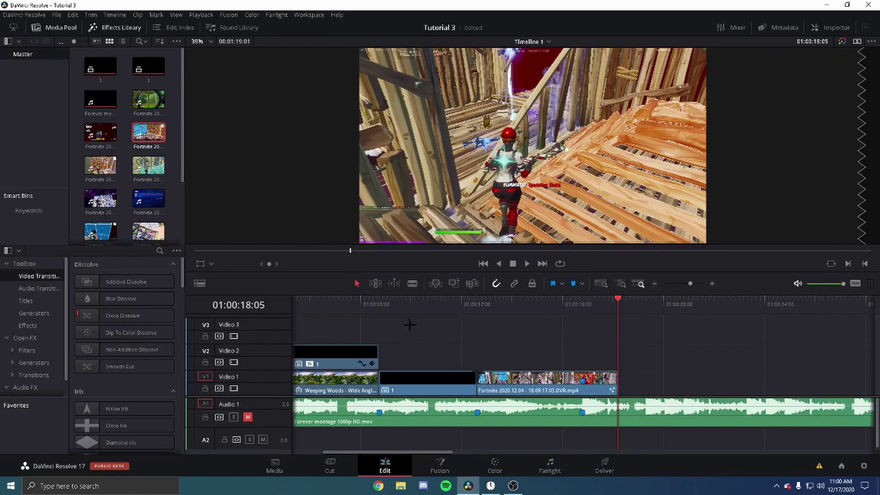
# Step: Play the timeline from the marker at 01:00:08:18 through the glow effect, and mute Audio 1 when done
pyautogui.hotkey('shift', 'Up')
pyautogui.hotkey('shift', 'Up')
pyautogui.hotkey('shift', 'Up')
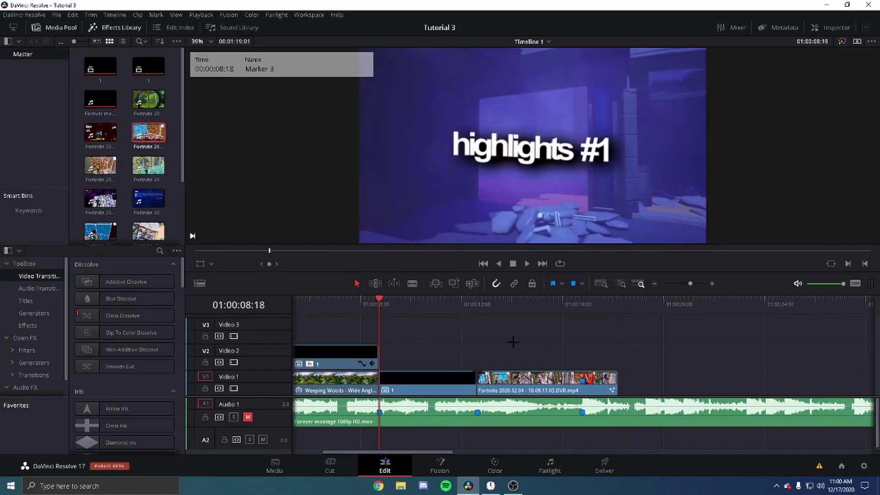
pyautogui.press('space')
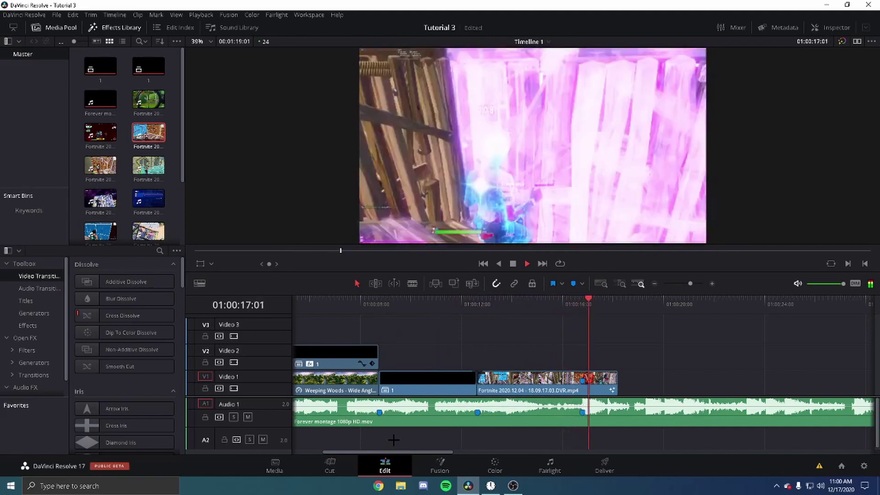
pyautogui.press('space')
pyautogui.click(247, 417)
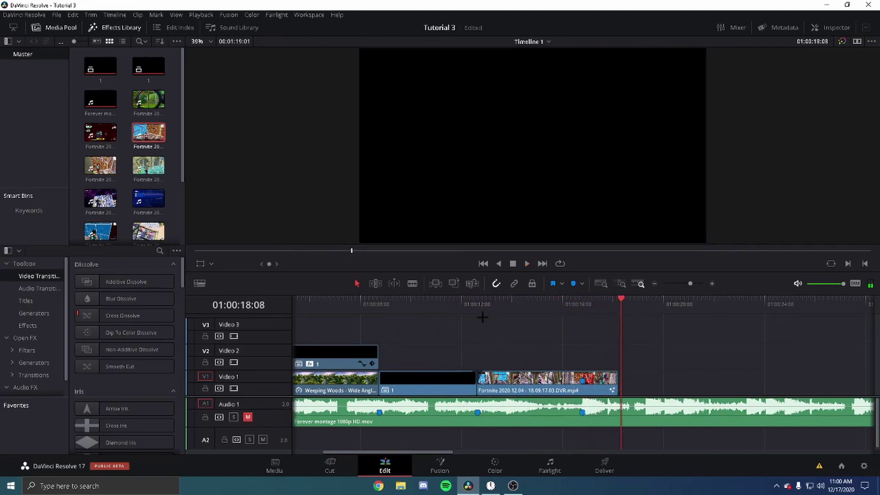
# Step: Reopen the gameplay clip in Fusion at the elimination marker and inspect the S_Glow1 node's keyframed settings
pyautogui.moveTo(515, 306); pyautogui.dragTo(543, 306)
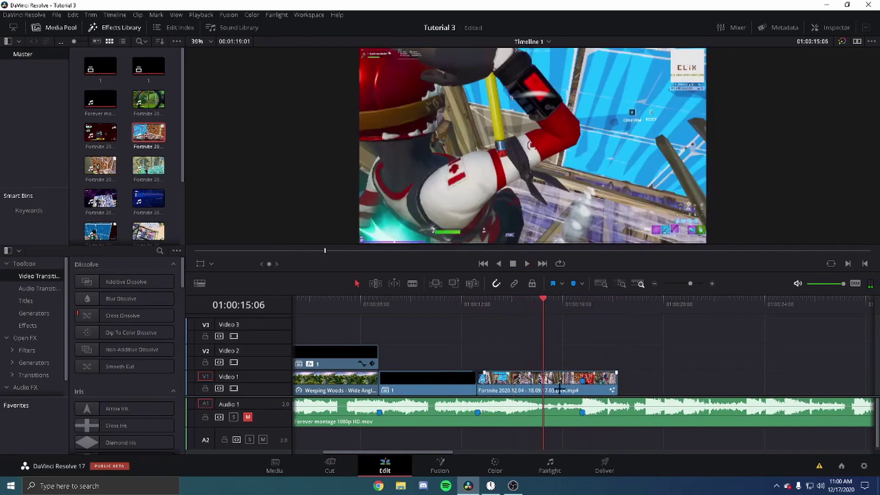
pyautogui.click(581, 307)
pyautogui.click(439, 465)
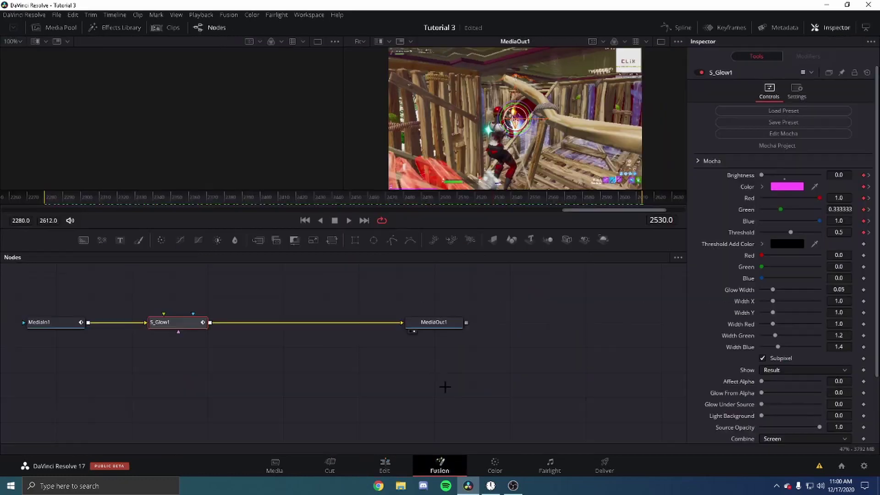
pyautogui.click(531, 320)
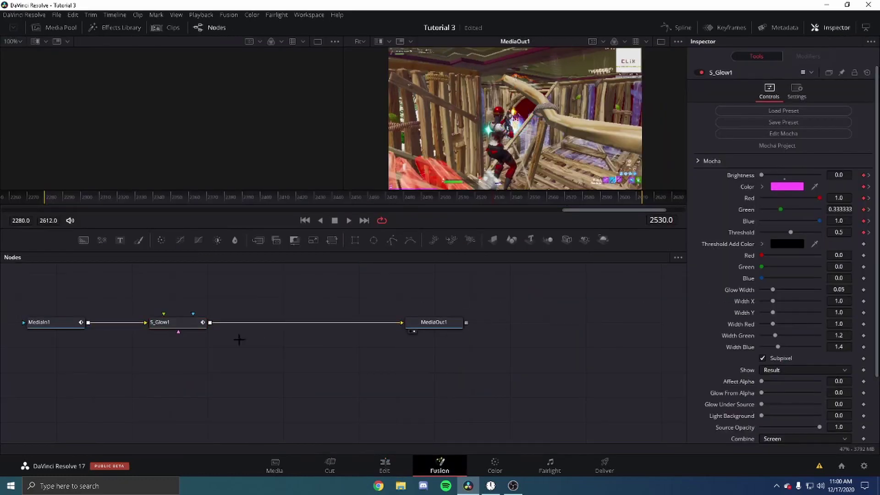
pyautogui.click(178, 322)
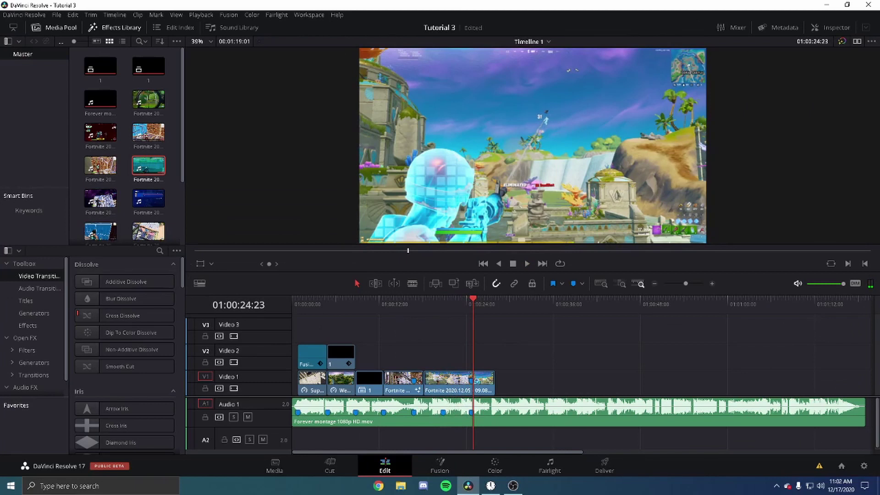
# Step: Change the Circle_Matte clip's speed to 200% on Video 2
pyautogui.hotkey('alt', 'Tab')
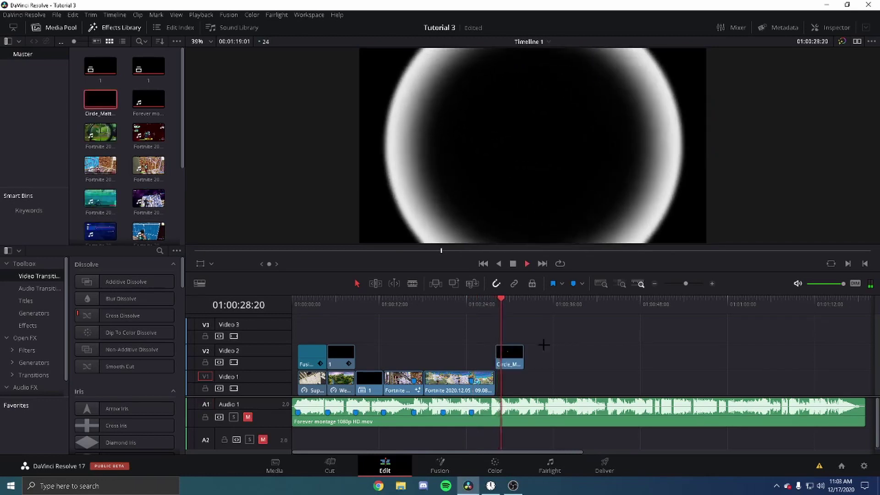
pyautogui.rightClick(512, 355)
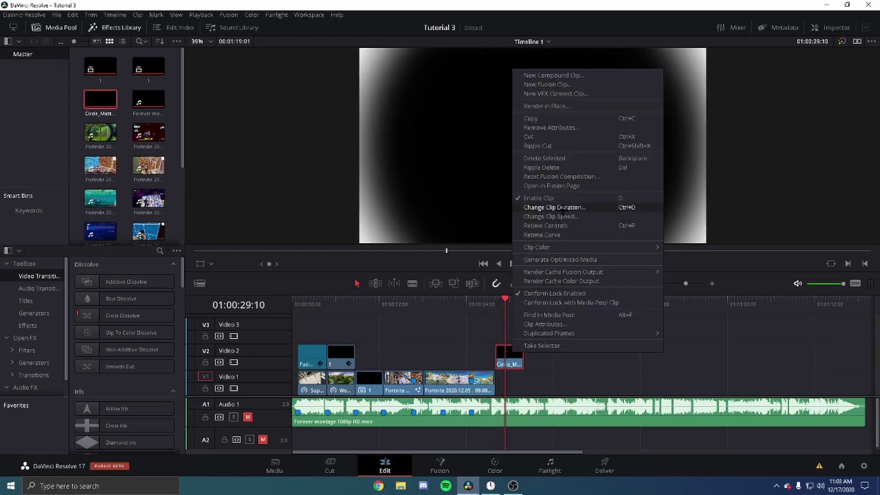
pyautogui.click(556, 216)
pyautogui.doubleClick(499, 228)
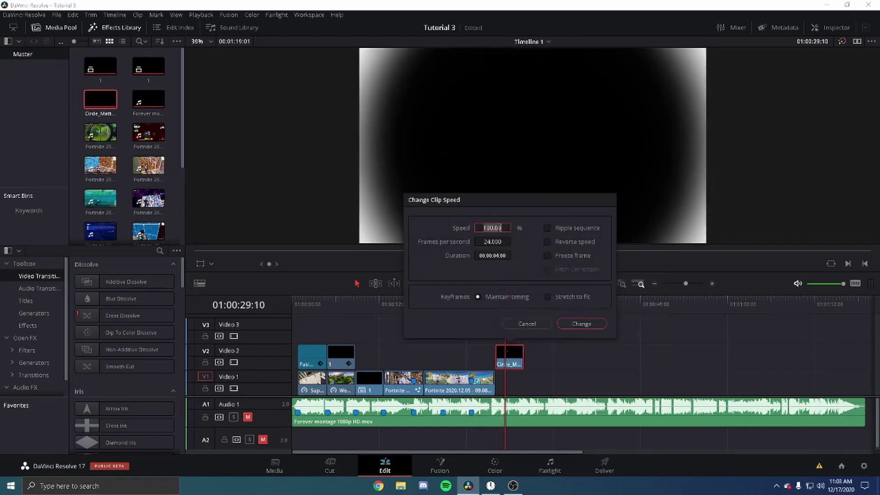
pyautogui.write('200')
pyautogui.press('Return')
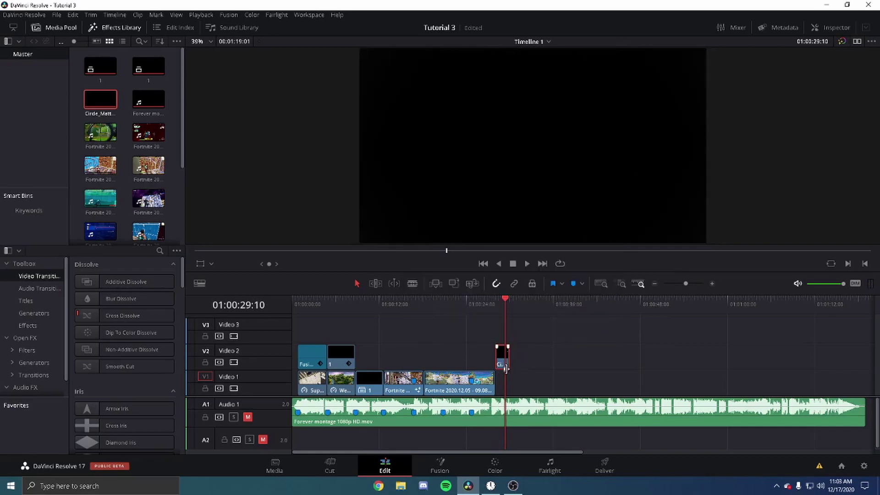
# Step: Place the circle matte at the elimination marker on Video 2 and play the timeline leading into it
pyautogui.press('/')
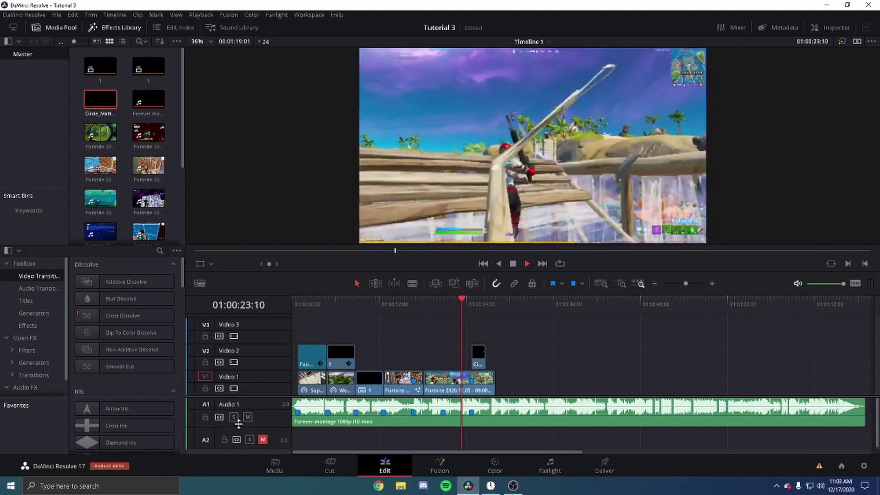
pyautogui.press('space')
pyautogui.press('/')
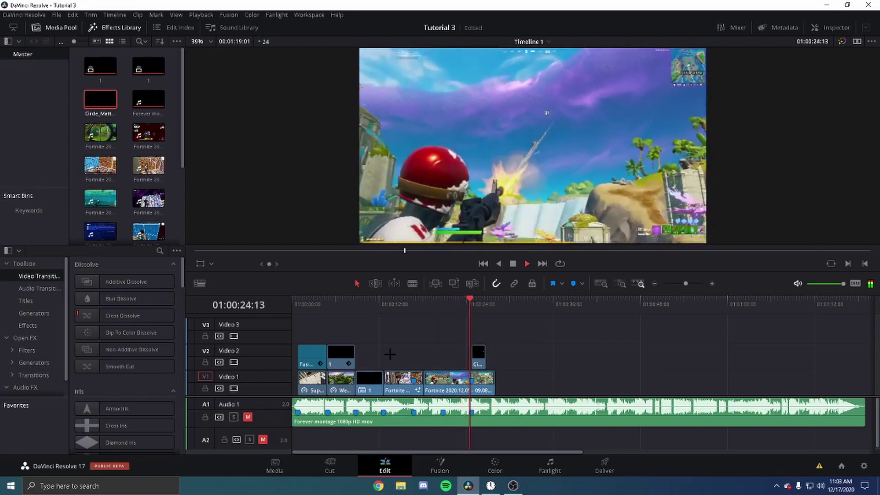
# Step: Set the circle matte clip's composite mode to Add at the 01:00:24:18 marker
pyautogui.moveTo(471, 303); pyautogui.dragTo(470, 320)
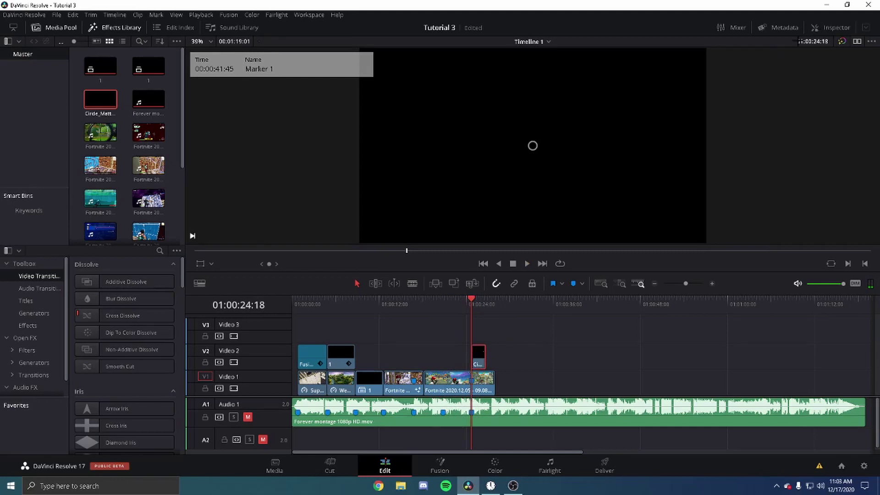
pyautogui.click(830, 27)
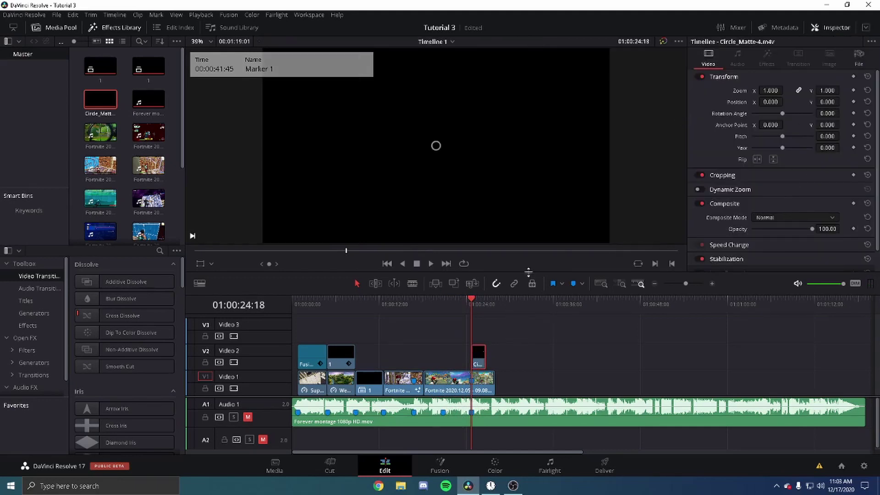
pyautogui.click(778, 225)
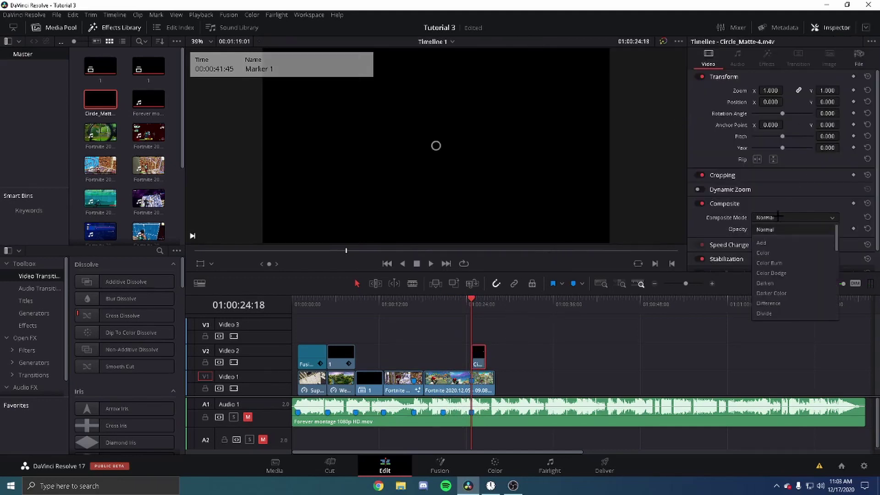
pyautogui.click(779, 230)
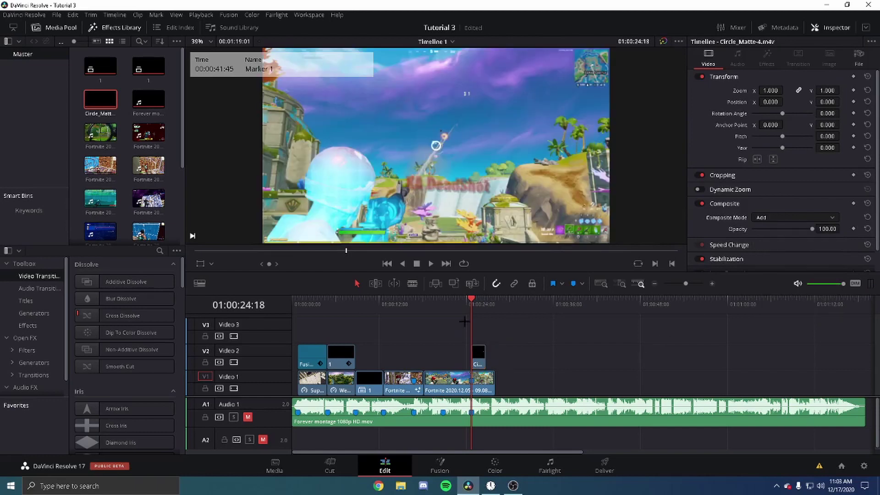
# Step: Play the montage with audio through the composited circle matte, close the Inspector, and mute Audio 1 again
pyautogui.moveTo(460, 307); pyautogui.dragTo(443, 309)
pyautogui.press('space')
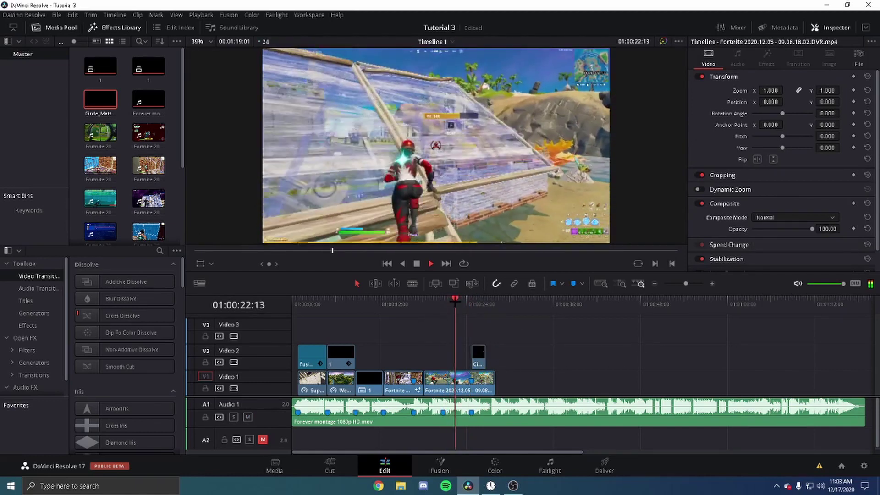
pyautogui.click(830, 28)
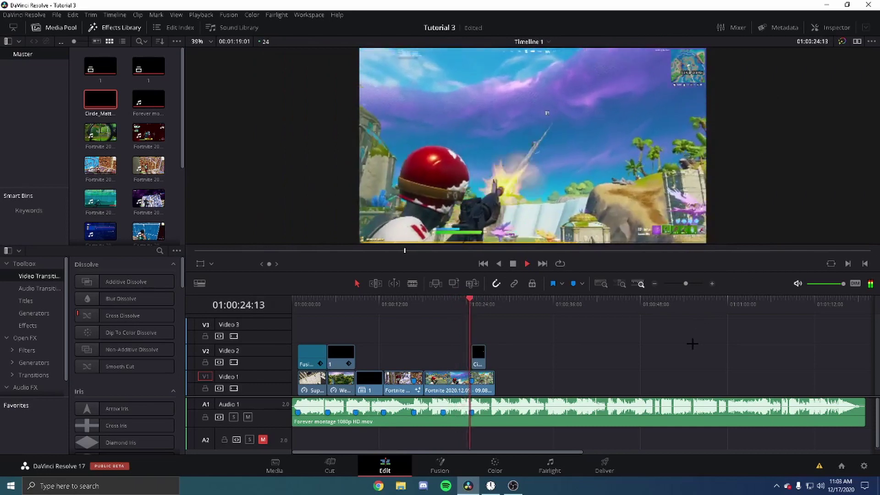
pyautogui.click(247, 416)
pyautogui.press('space')
# Step: Open the circle matte clip in Fusion with the playhead at the 01:00:24:18 marker
pyautogui.click(471, 301)
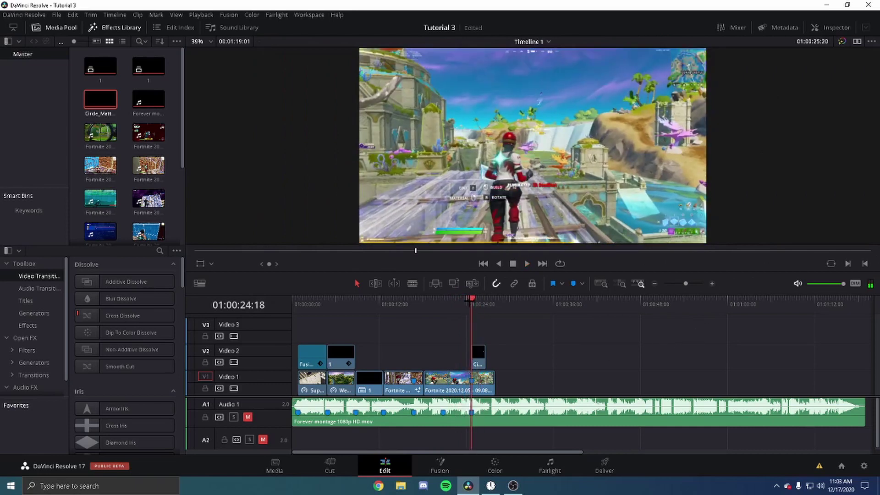
pyautogui.click(478, 359)
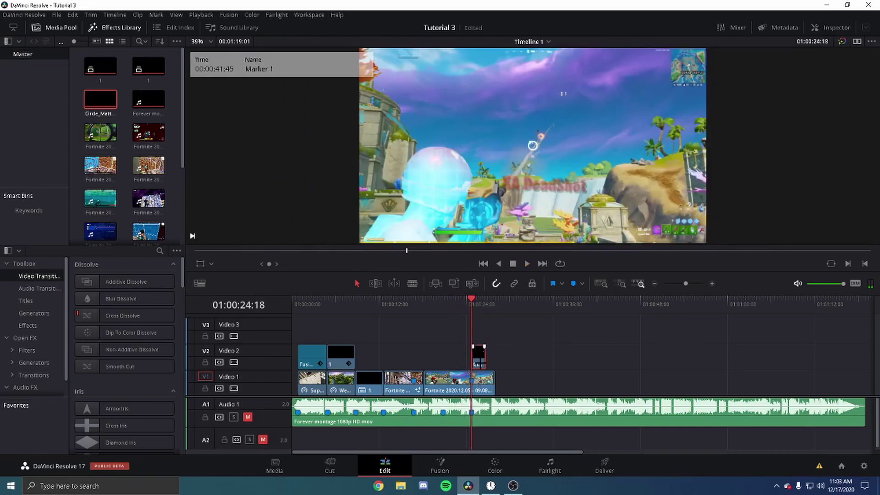
pyautogui.click(440, 465)
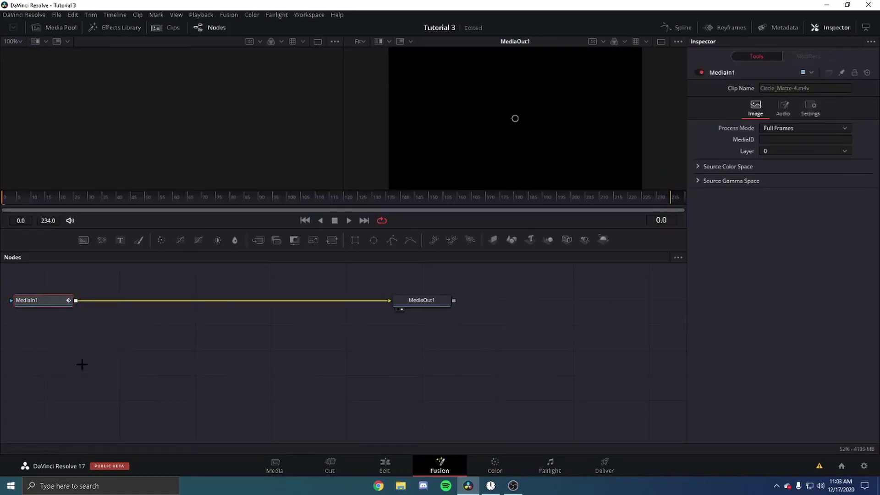
# Step: Add a Color Corrector node after MediaIn1 and tint the matte magenta at full strength
pyautogui.click(35, 306)
pyautogui.hotkey('shift', 'space')
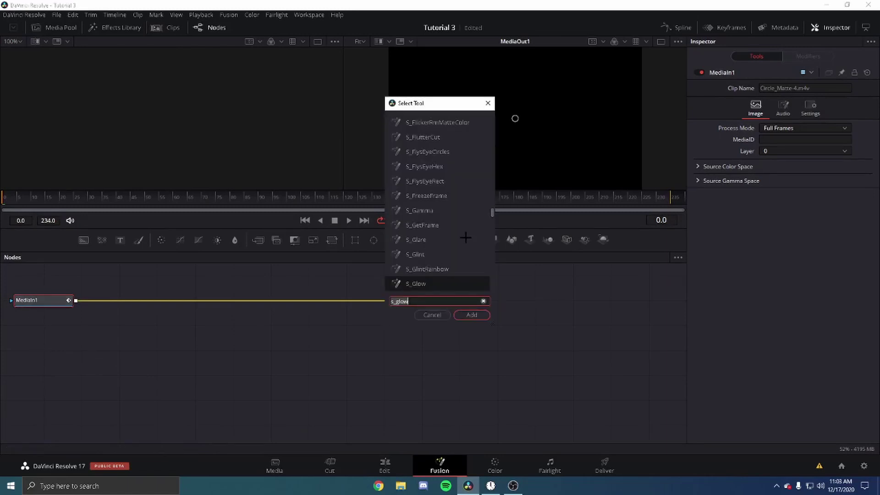
pyautogui.press('BackSpace')
pyautogui.press('BackSpace')
pyautogui.press('BackSpace')
pyautogui.press('BackSpace')
pyautogui.press('BackSpace')
pyautogui.press('BackSpace')
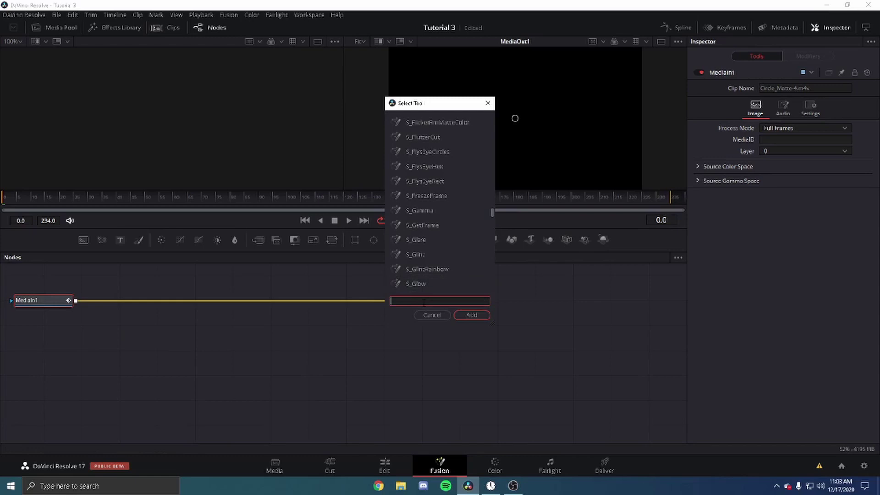
pyautogui.write('cc')
pyautogui.press('Return')
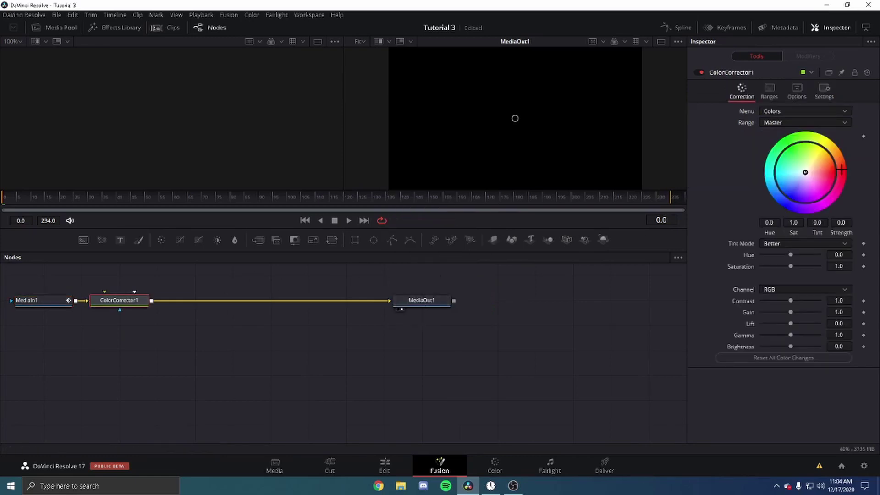
pyautogui.moveTo(841, 170); pyautogui.dragTo(826, 207)
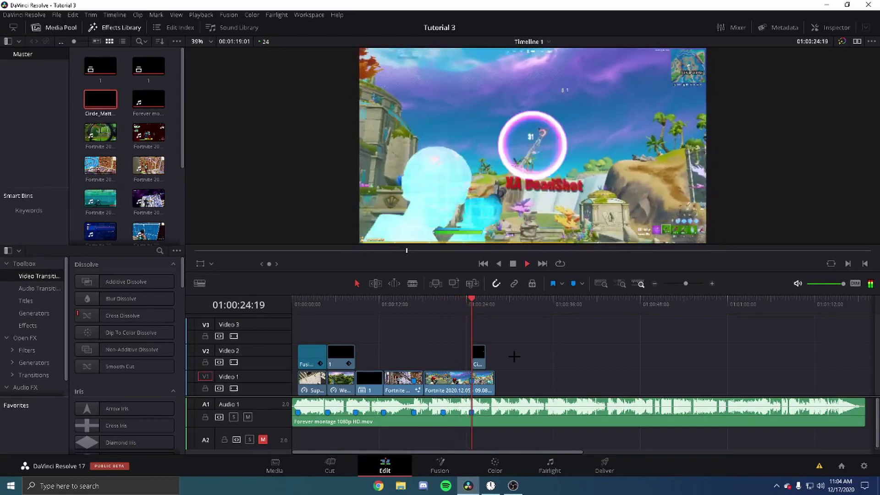
# Step: Review the tinted circle in the edit by stepping three frames past the marker to 01:00:24:21
pyautogui.press('space')
pyautogui.click(473, 305)
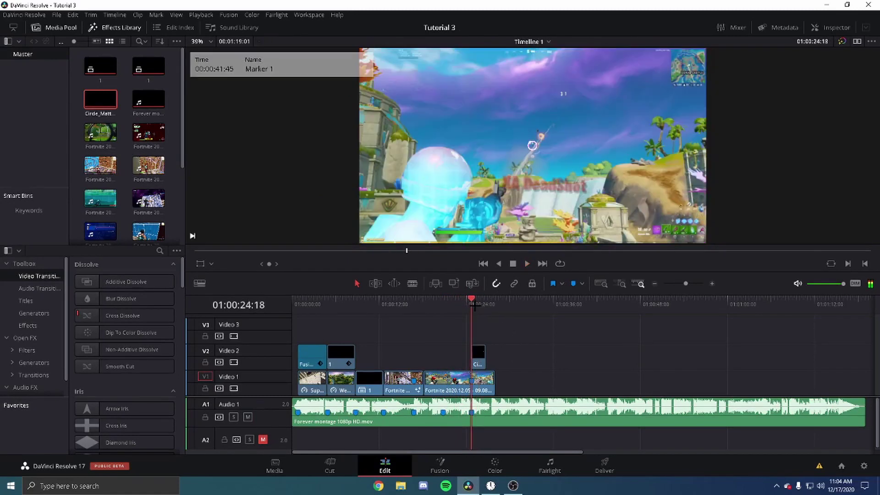
pyautogui.press('Right')
pyautogui.press('Right')
pyautogui.press('Right')
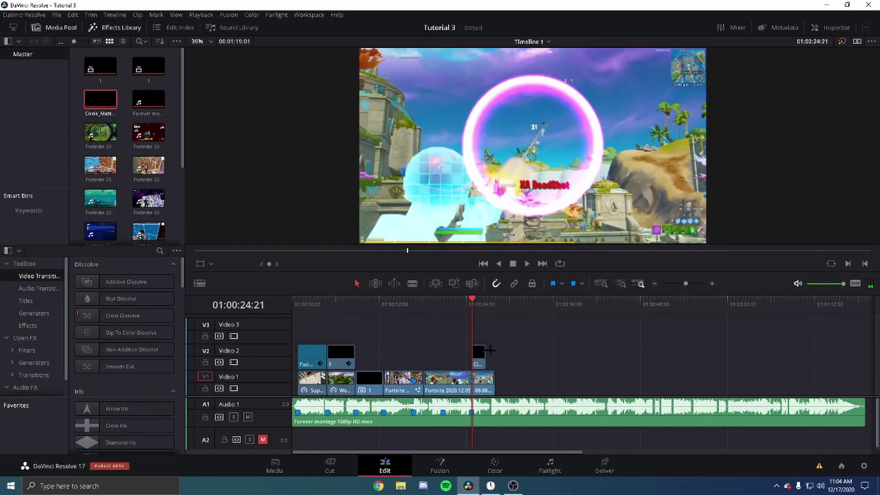
# Step: Reopen the circle matte in Fusion and add an S_Glow node after ColorCorrector1
pyautogui.click(479, 360)
pyautogui.click(439, 467)
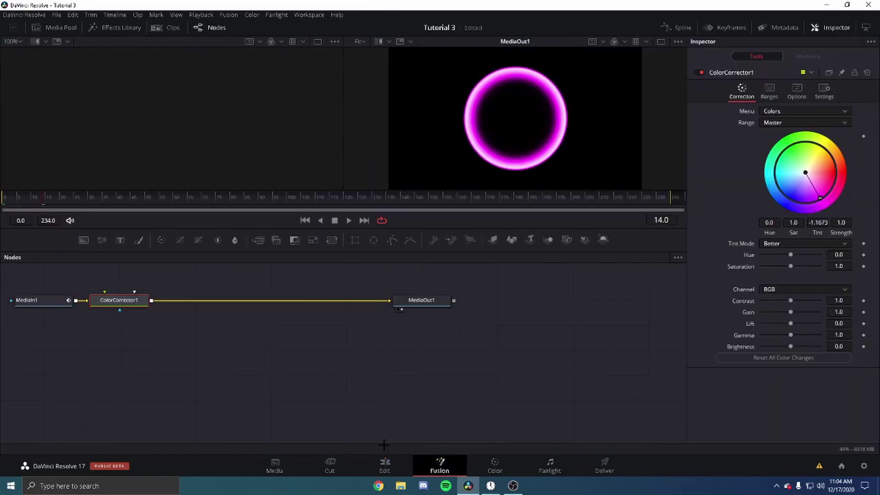
pyautogui.click(181, 349)
pyautogui.click(7, 197)
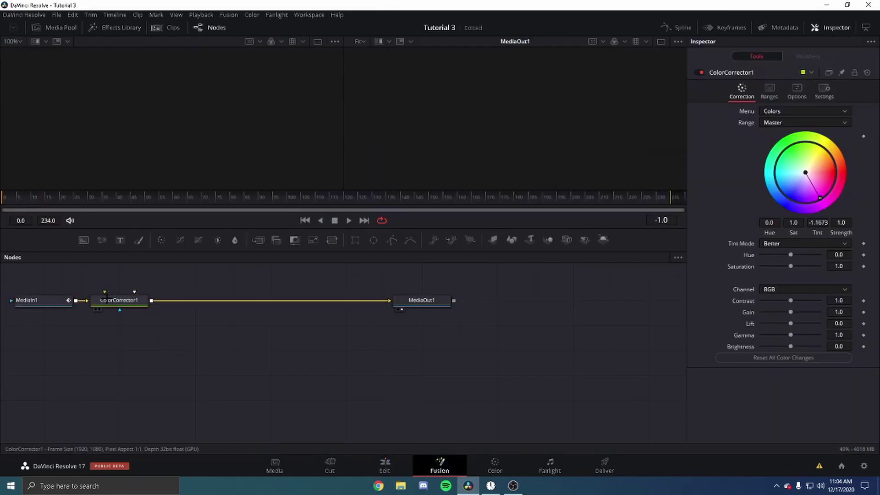
pyautogui.hotkey('shift', 'space')
pyautogui.write('cc')
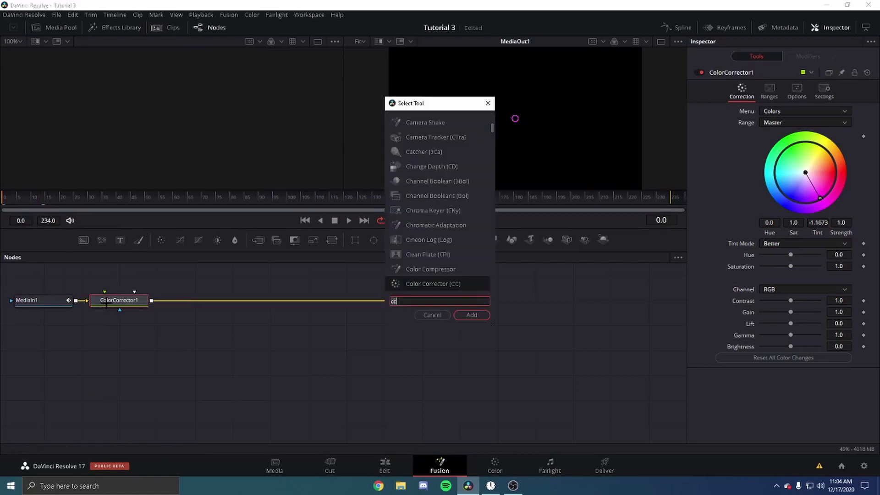
pyautogui.press('BackSpace')
pyautogui.press('BackSpace')
pyautogui.write('s')
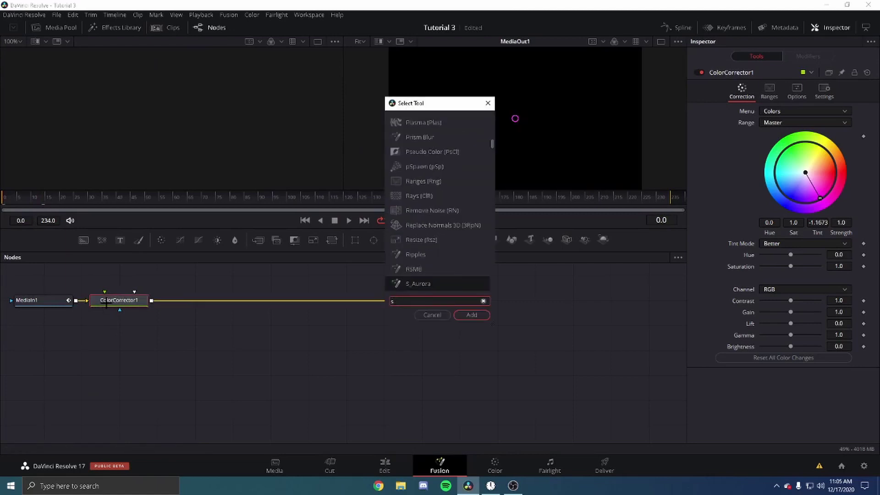
pyautogui.write('_glow')
pyautogui.press('Return')
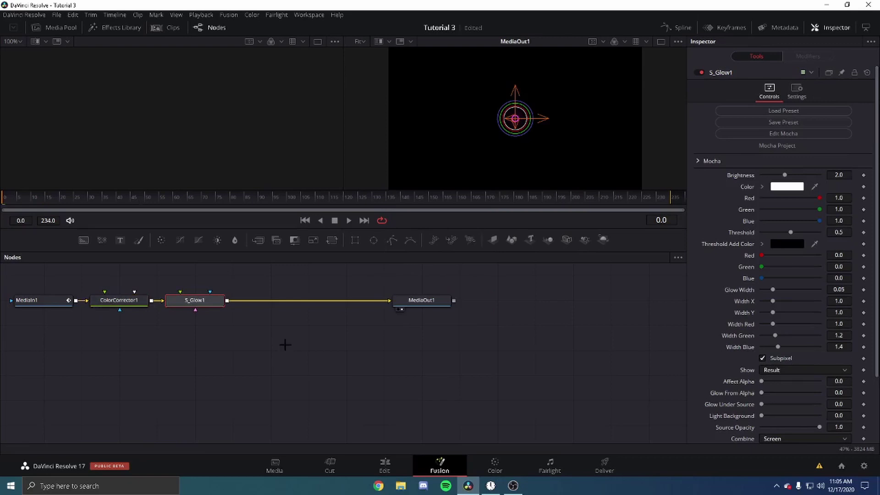
# Step: Set the S_Glow1 color to magenta with green 0.333333 and its brightness to 5
pyautogui.click(285, 344)
pyautogui.click(787, 186)
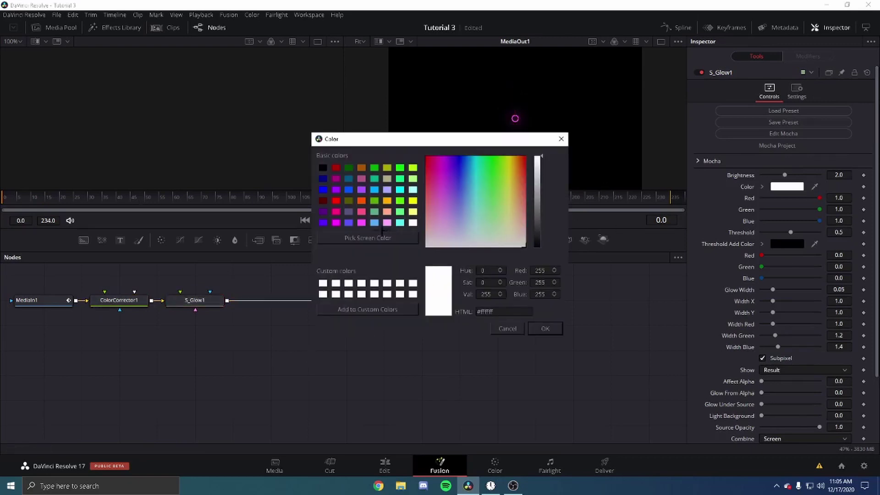
pyautogui.click(361, 223)
pyautogui.click(545, 328)
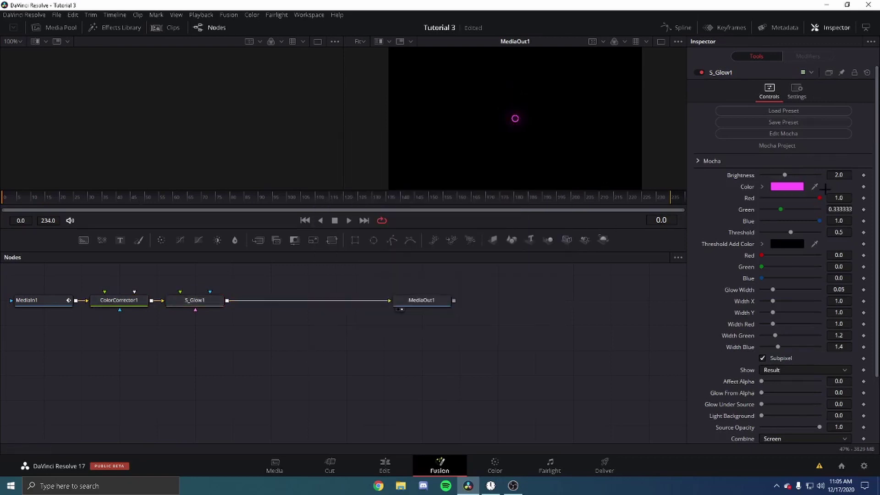
pyautogui.click(839, 174)
pyautogui.write('5')
pyautogui.click(840, 197)
pyautogui.press('Return')
# Step: Return to the edit and play from Marker 6 at 01:00:20:20 through the glowing circle
pyautogui.click(385, 465)
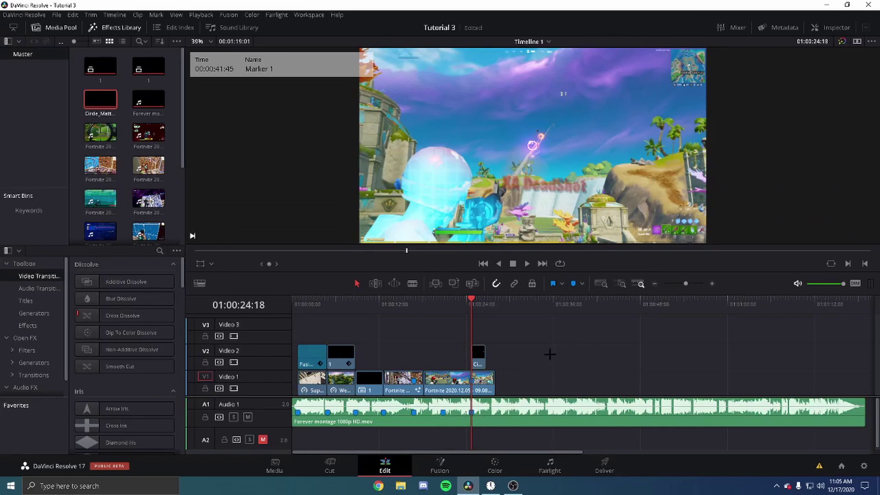
pyautogui.hotkey('shift', 'Up')
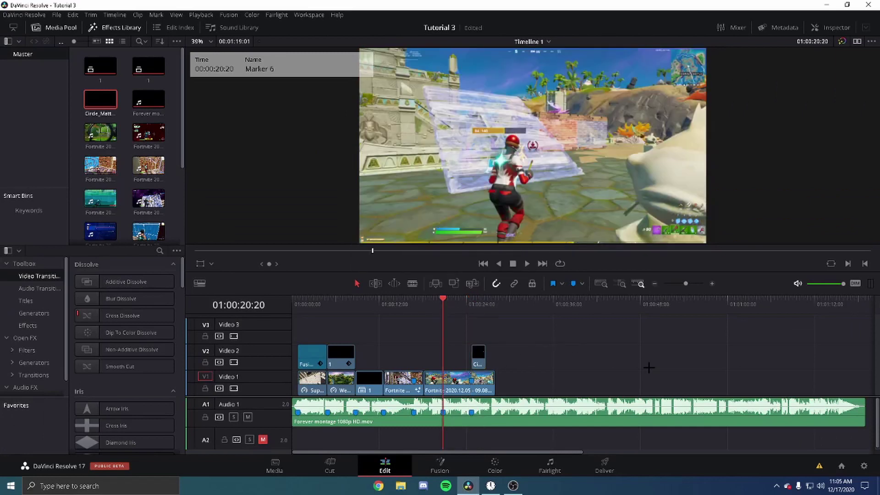
pyautogui.press('space')
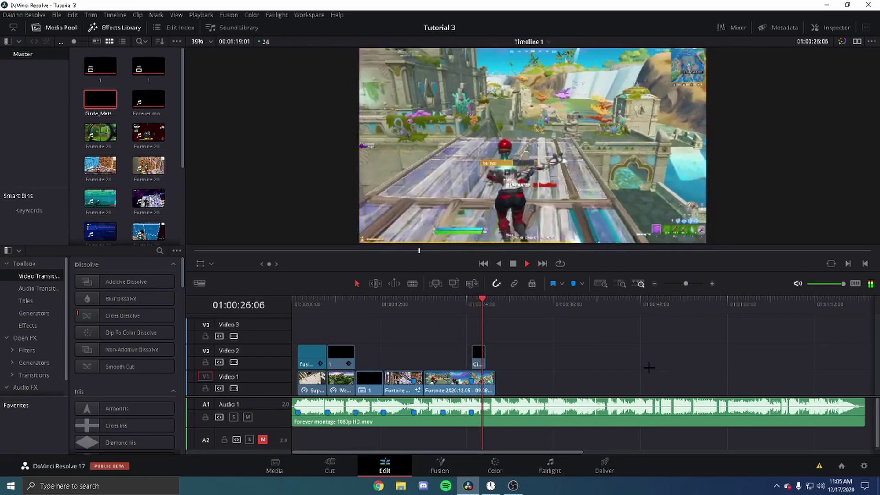
# Step: Keyframe the gameplay clip's opacity at 01:00:24:17, one frame before the circle matte, and set it to 0
pyautogui.click(471, 305)
pyautogui.moveTo(685, 283); pyautogui.dragTo(706, 285)
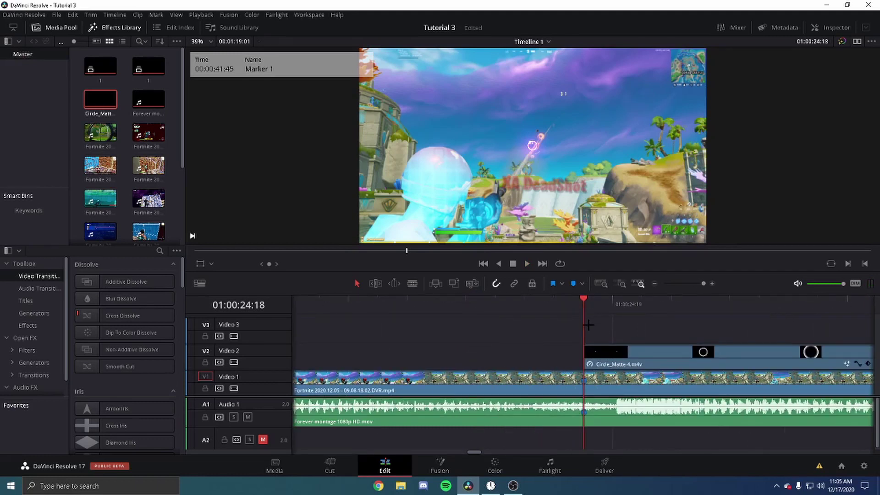
pyautogui.press('Left')
pyautogui.doubleClick(515, 379)
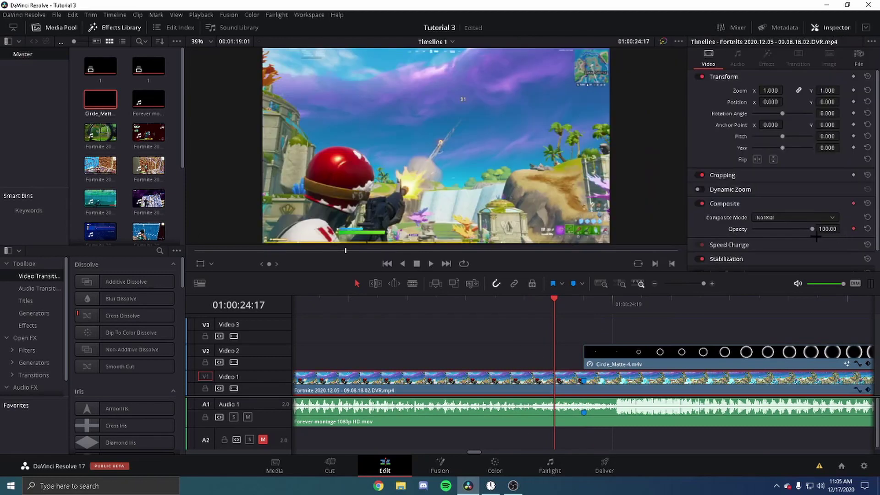
pyautogui.moveTo(810, 230); pyautogui.dragTo(600, 265)
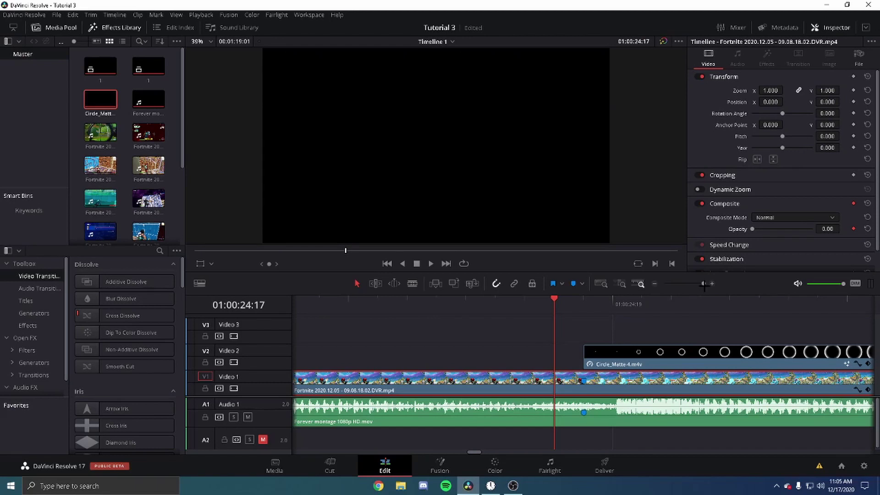
# Step: Keyframe the gameplay clip's opacity to 100 at 01:00:24:02 so the fade to black begins before the circle matte
pyautogui.press('Left')
pyautogui.press('Left')
pyautogui.press('Left')
pyautogui.press('Left')
pyautogui.press('Left')
pyautogui.press('Left')
pyautogui.press('Left')
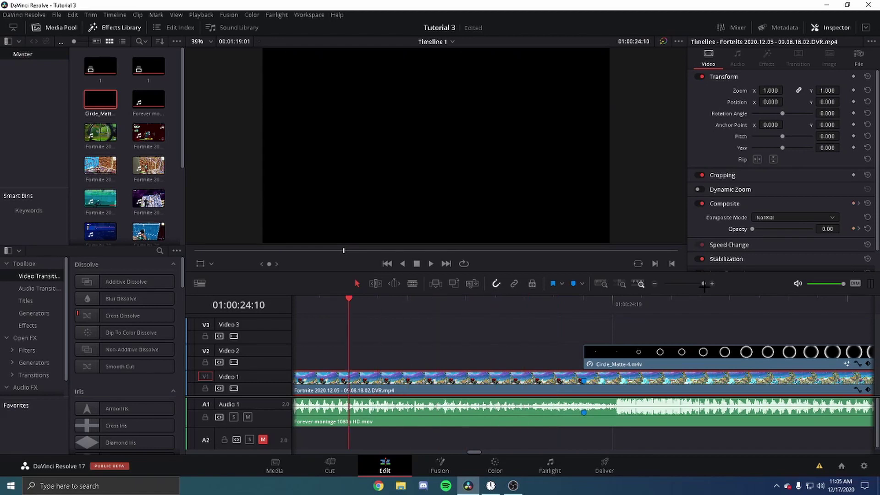
pyautogui.press('Left')
pyautogui.press('Left')
pyautogui.press('Left')
pyautogui.press('Left')
pyautogui.press('Left')
pyautogui.press('Left')
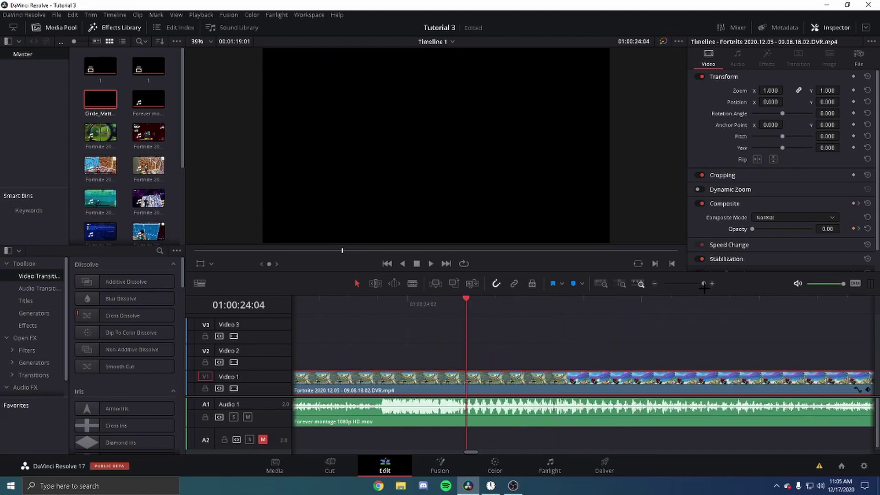
pyautogui.press('Left')
pyautogui.press('Left')
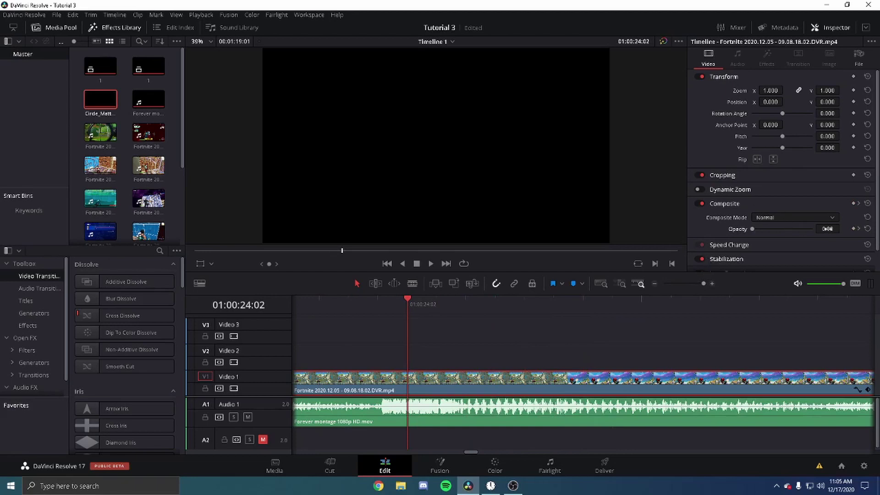
pyautogui.click(827, 229)
pyautogui.write('100')
pyautogui.press('Return')
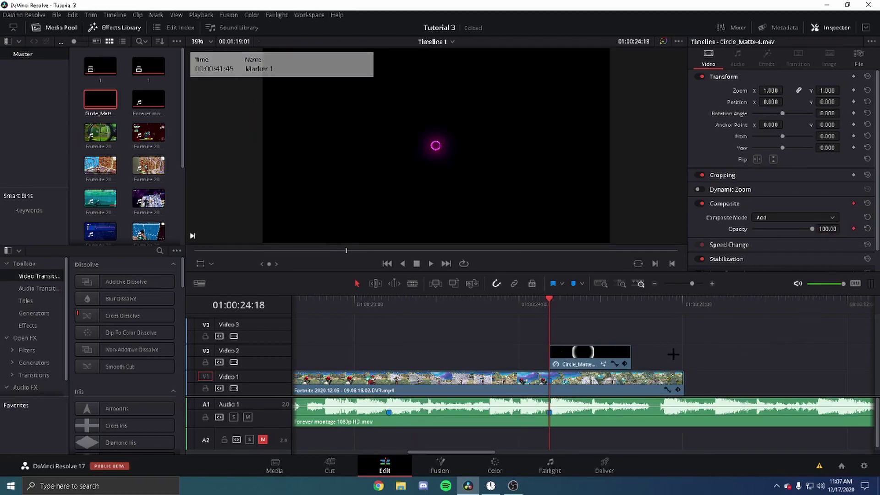
# Step: Play the timeline from before the circle matte to the end of the gameplay clip to check the opacity fade
pyautogui.press('space')
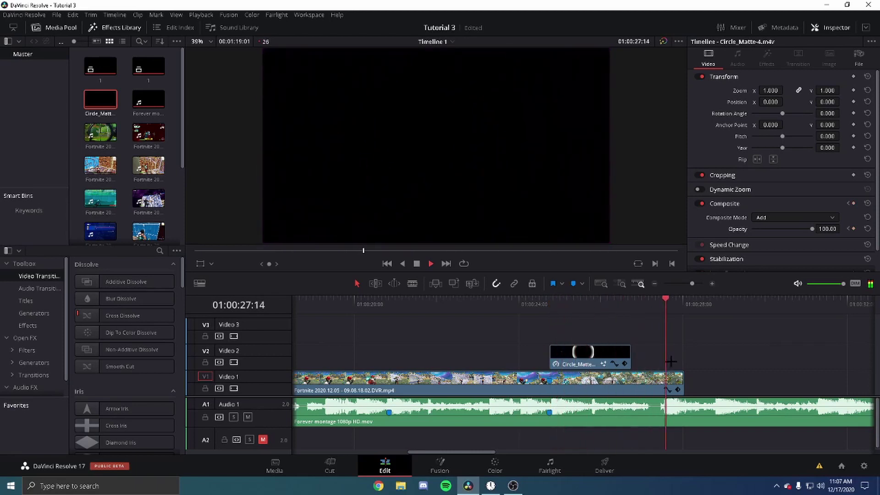
pyautogui.click(416, 302)
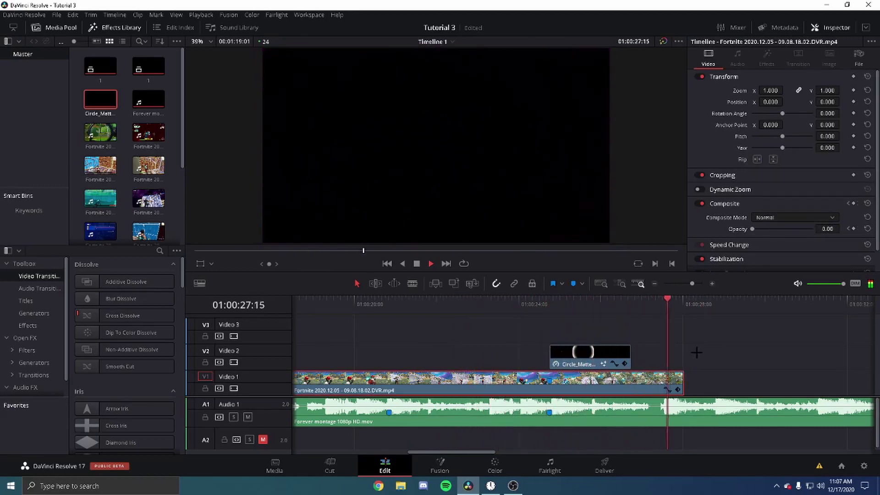
pyautogui.press('space')
# Step: Keyframe the gameplay clip's opacity to 100 at 01:00:24:18, on the marker where the circle matte starts
pyautogui.click(549, 304)
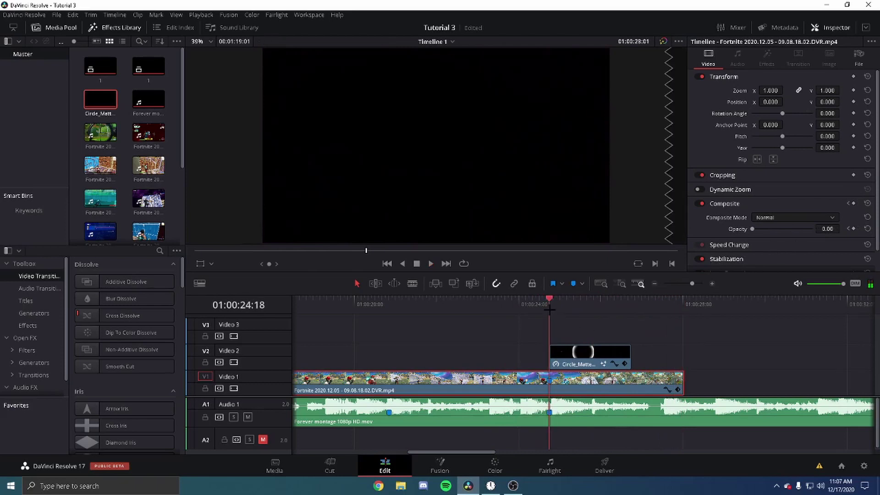
pyautogui.moveTo(550, 310); pyautogui.dragTo(551, 308)
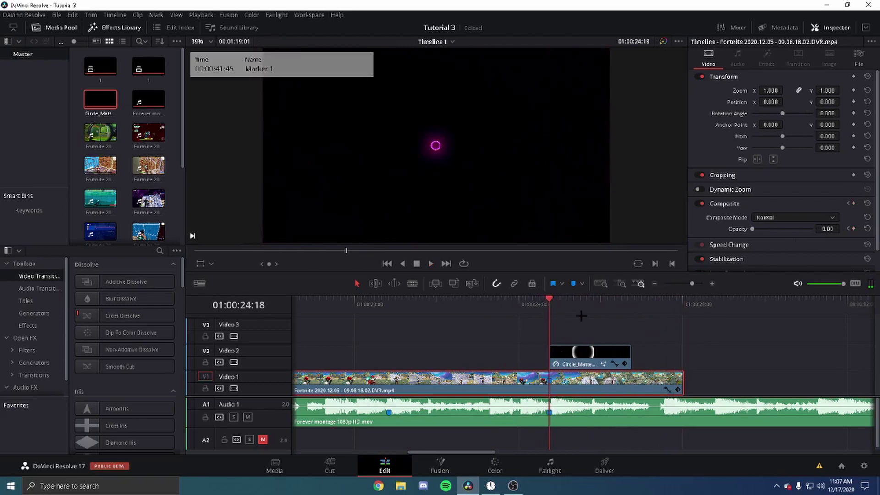
pyautogui.click(853, 228)
pyautogui.click(827, 229)
pyautogui.write('100')
pyautogui.press('Return')
# Step: Play the section through the fade and circle matte to check that the gameplay returns on the beat
pyautogui.press('/')
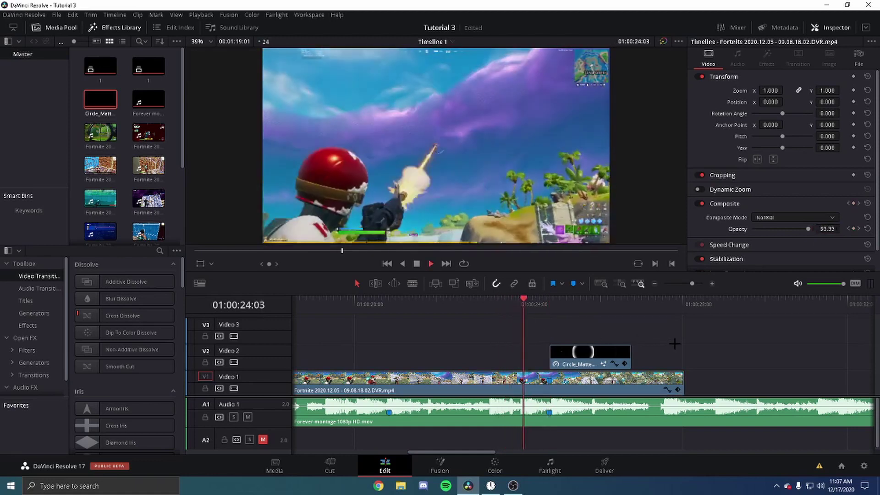
pyautogui.click(674, 344)
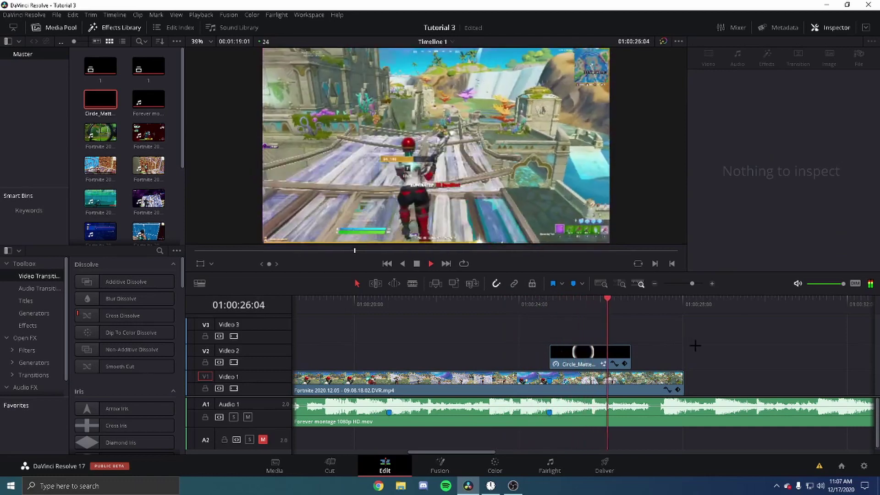
pyautogui.press('space')
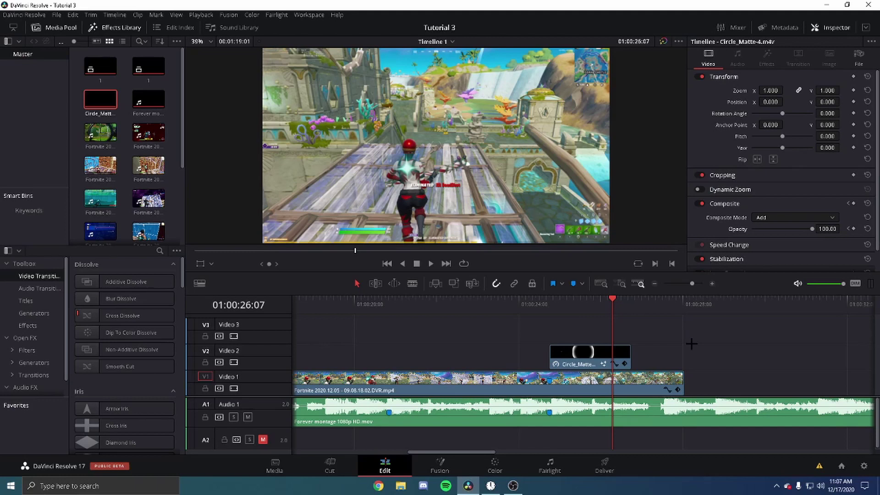
# Step: Play the sequence from the gameplay clip's start at 01:00:18:05 with the Inspector hidden
pyautogui.moveTo(613, 301); pyautogui.dragTo(414, 302)
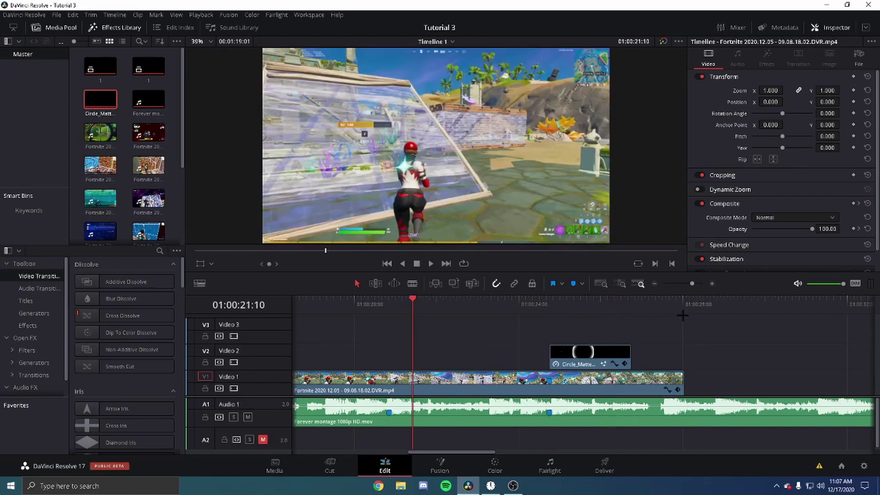
pyautogui.scroll(-3, 687, 283)
pyautogui.scroll(2, 474, 317)
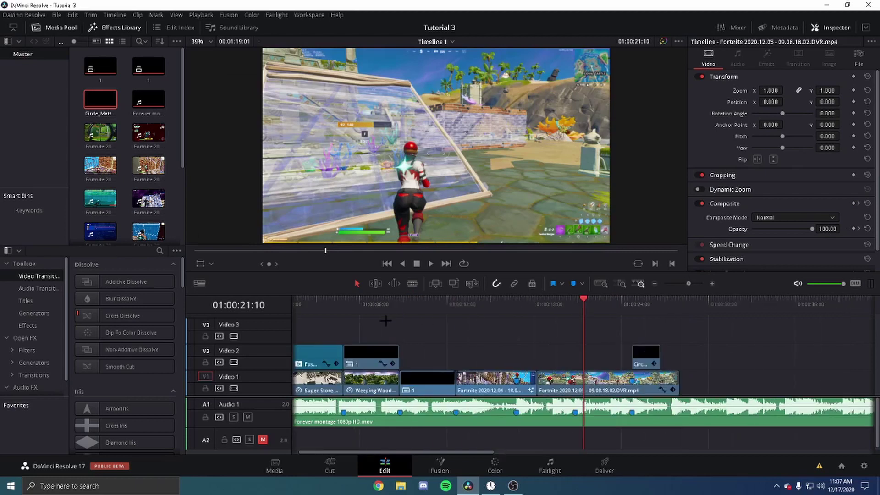
pyautogui.click(533, 304)
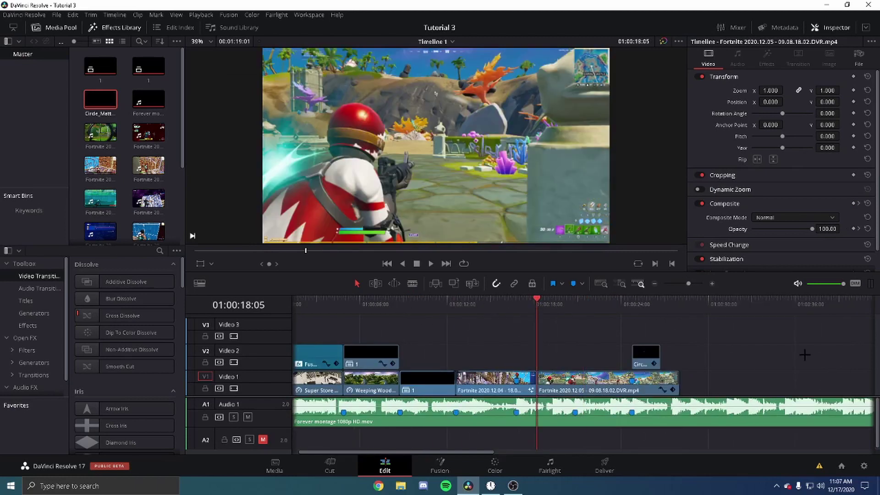
pyautogui.press('space')
pyautogui.click(830, 27)
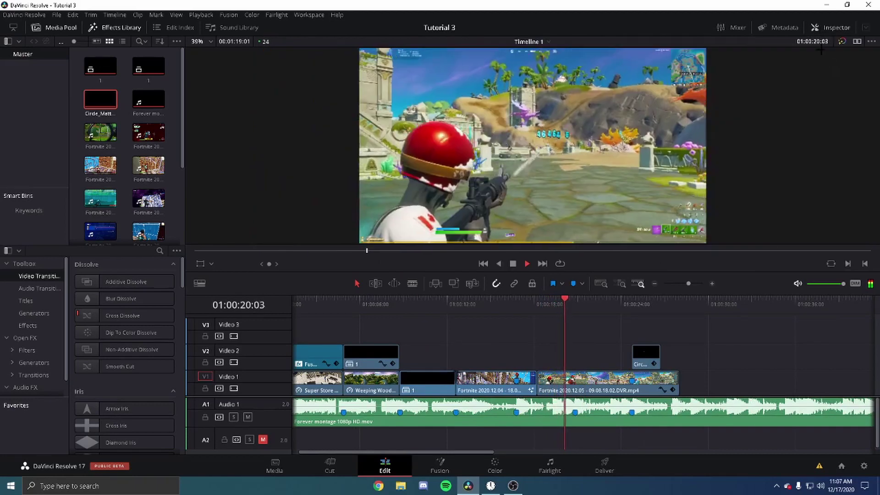